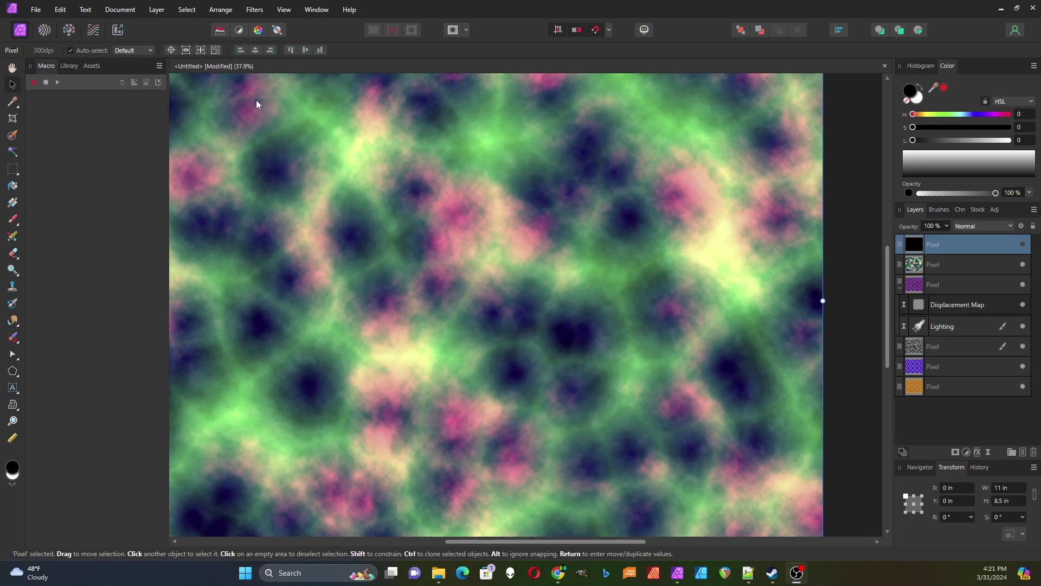
Reveal the black top Pixel layer and open Procedural Texture with one new equation row
{"action": "left_click", "coordinate": [1023, 245]}
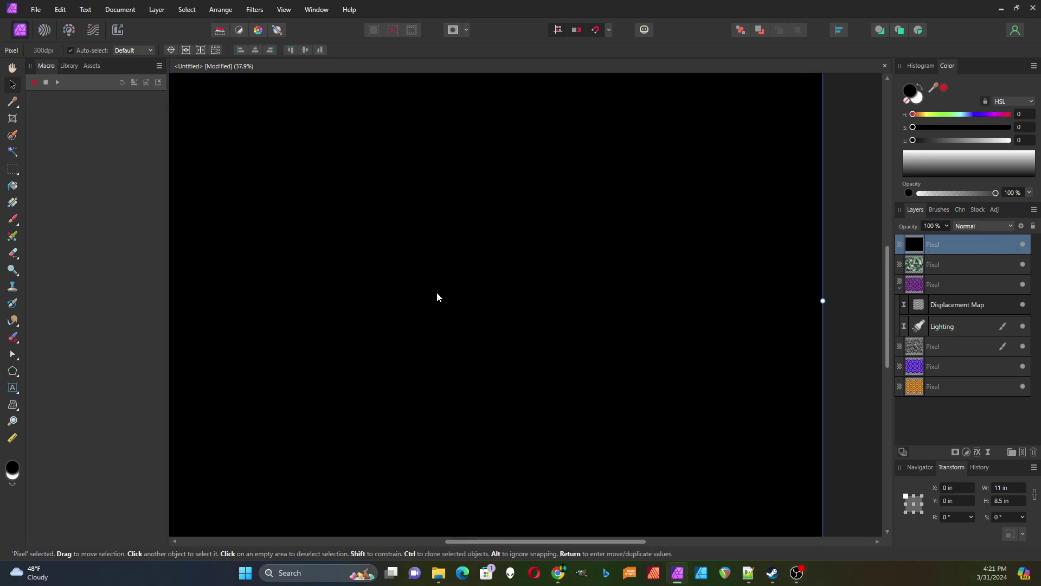
{"action": "scroll", "coordinate": [438, 297], "scroll_direction": "down", "scroll_amount": 2}
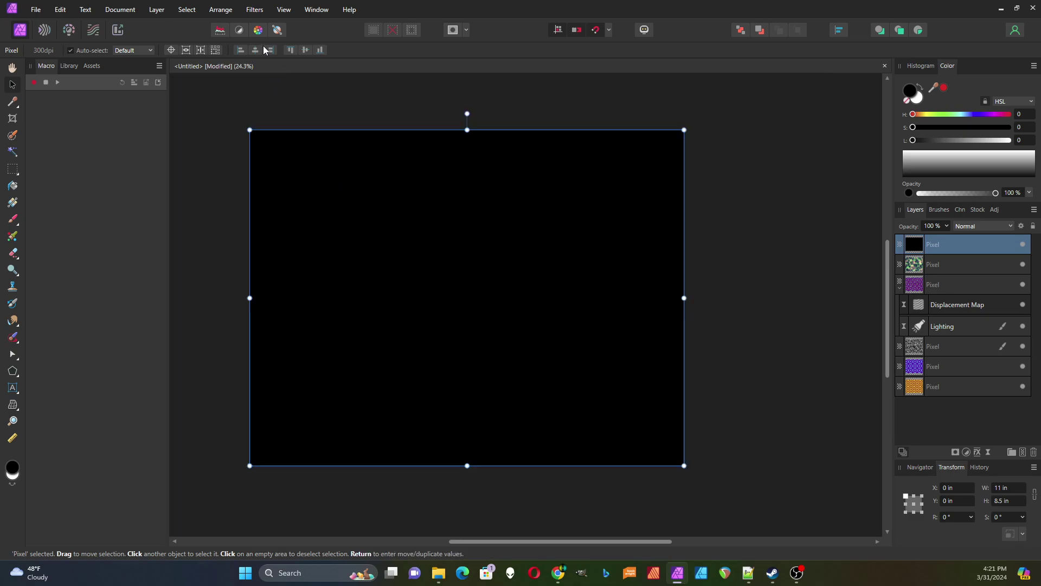
{"action": "left_click", "coordinate": [254, 10]}
{"action": "mouse_move", "coordinate": [221, 10]}
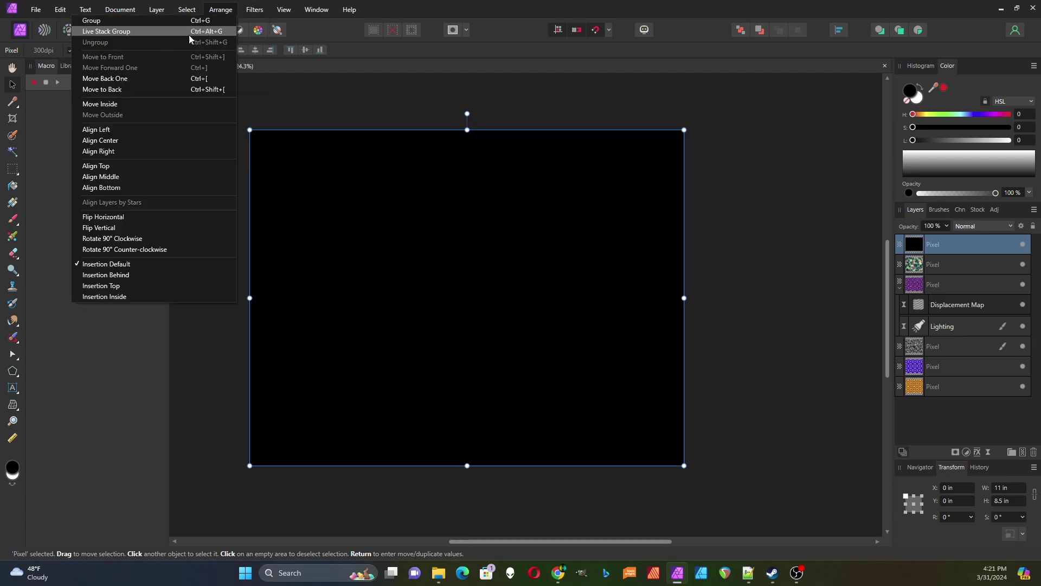
{"action": "mouse_move", "coordinate": [255, 9]}
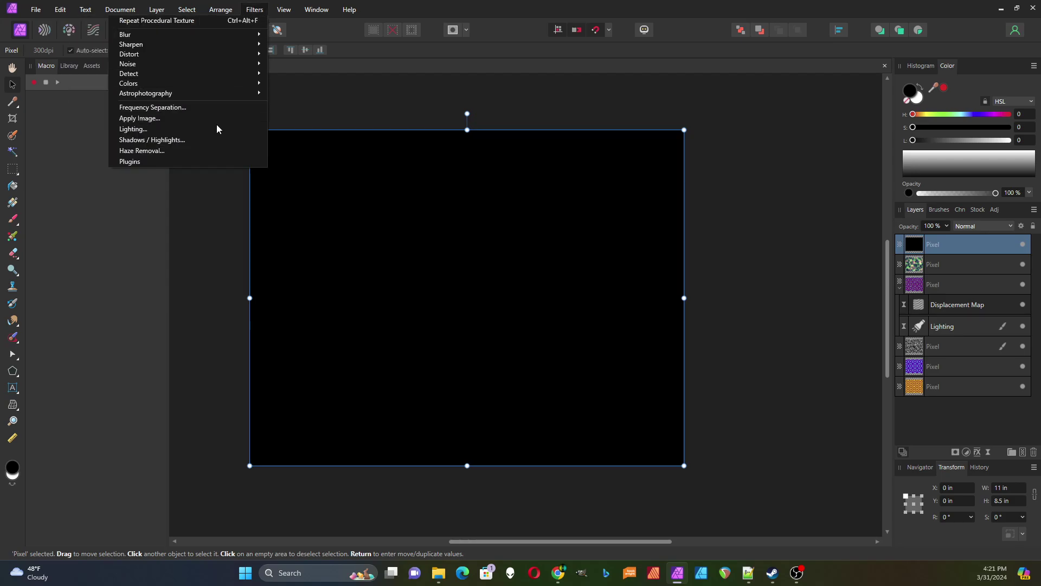
{"action": "mouse_move", "coordinate": [206, 83]}
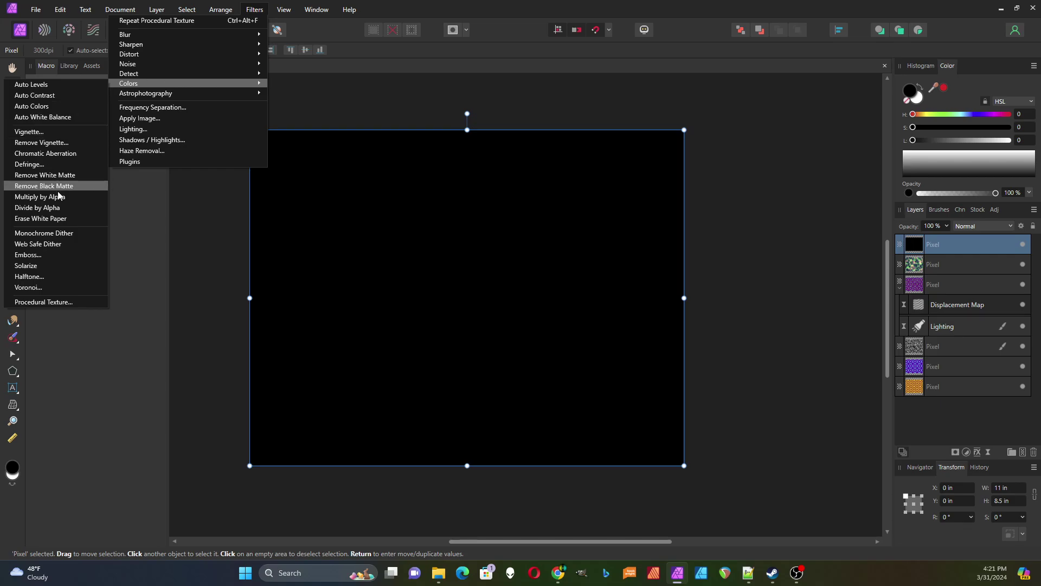
{"action": "left_click", "coordinate": [60, 302]}
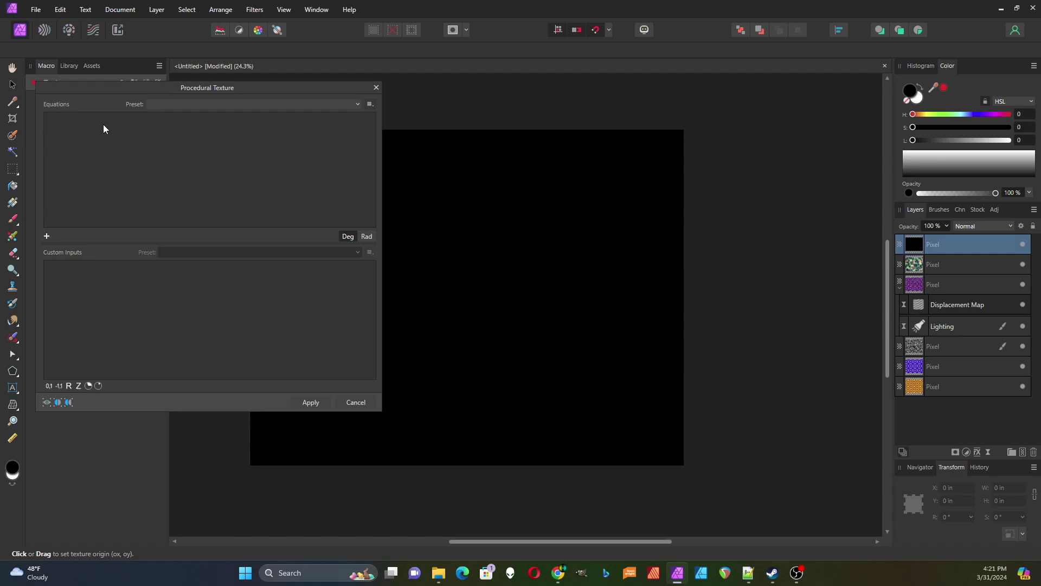
{"action": "left_click", "coordinate": [47, 237]}
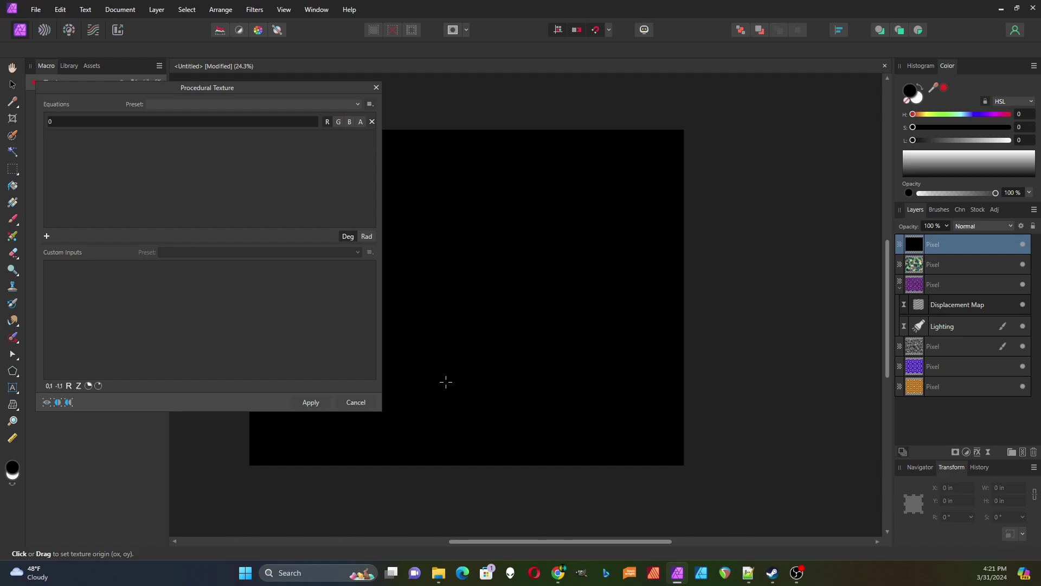
In Notepad++, select the perlincubic(rx*a/w,ry*a/w,6,.6) expression on line 15 of the snippets file
{"action": "mouse_move", "coordinate": [749, 578]}
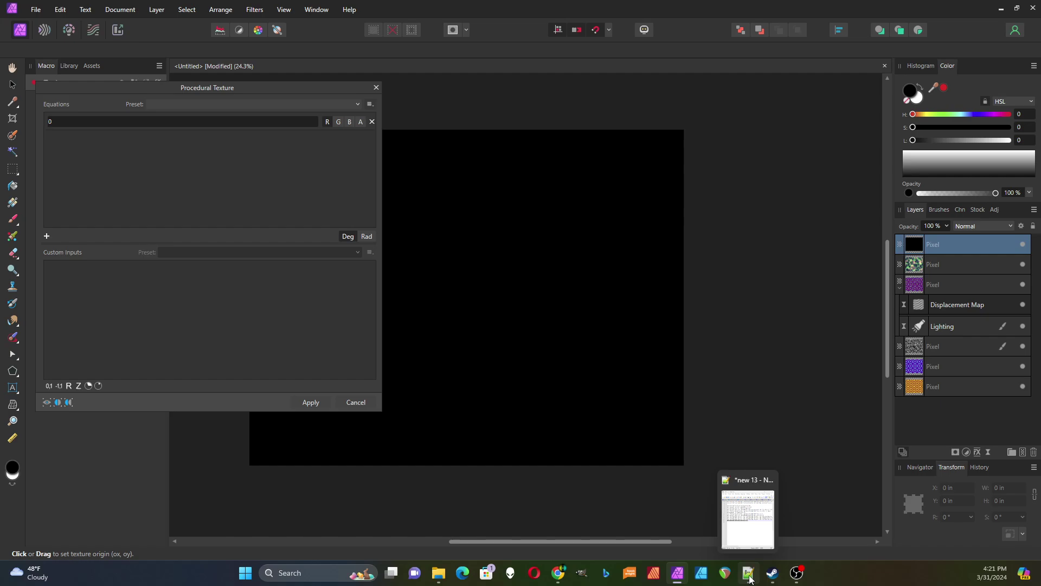
{"action": "left_click", "coordinate": [749, 578]}
{"action": "left_click", "coordinate": [550, 283]}
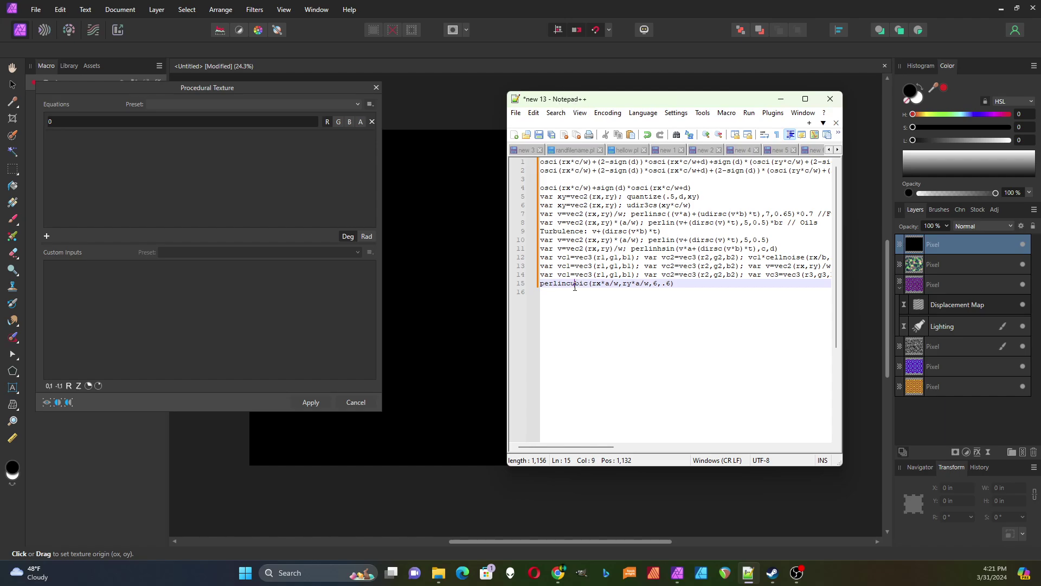
{"action": "left_click_drag", "start_coordinate": [675, 285], "coordinate": [539, 284]}
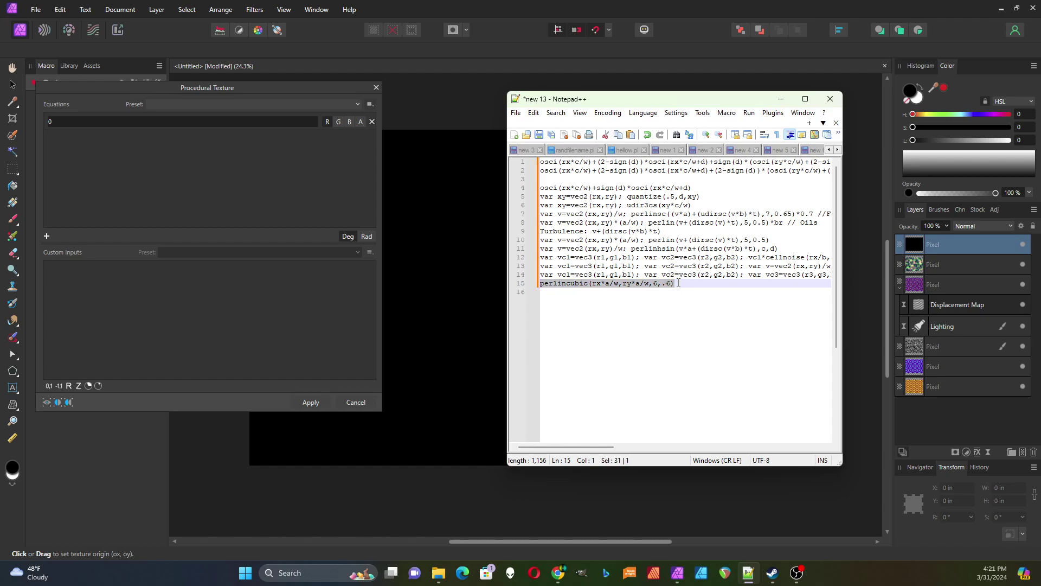
{"action": "left_click", "coordinate": [678, 283]}
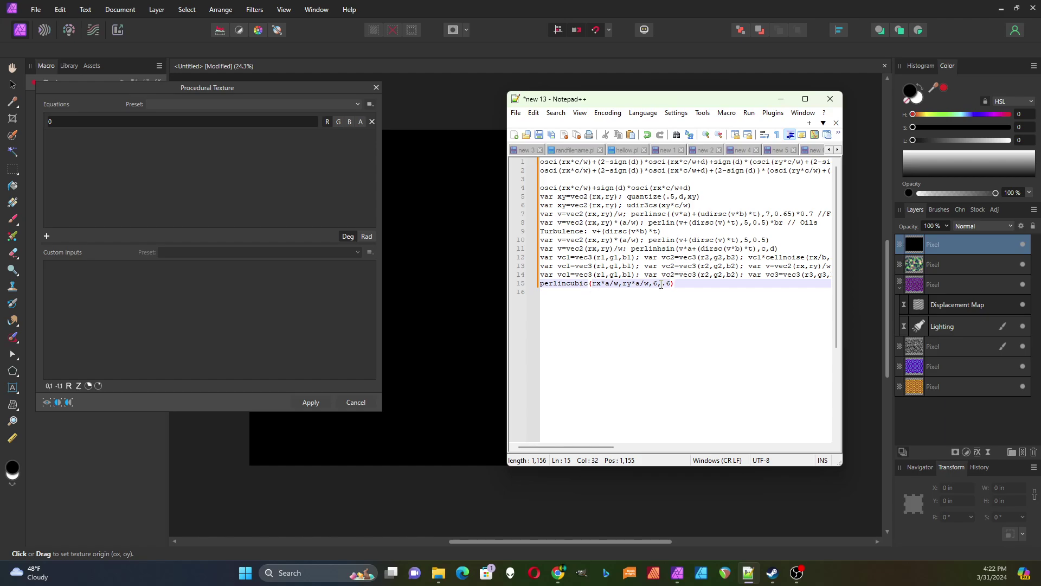
{"action": "left_click_drag", "start_coordinate": [677, 284], "coordinate": [540, 283]}
{"action": "key", "text": "ctrl+c"}
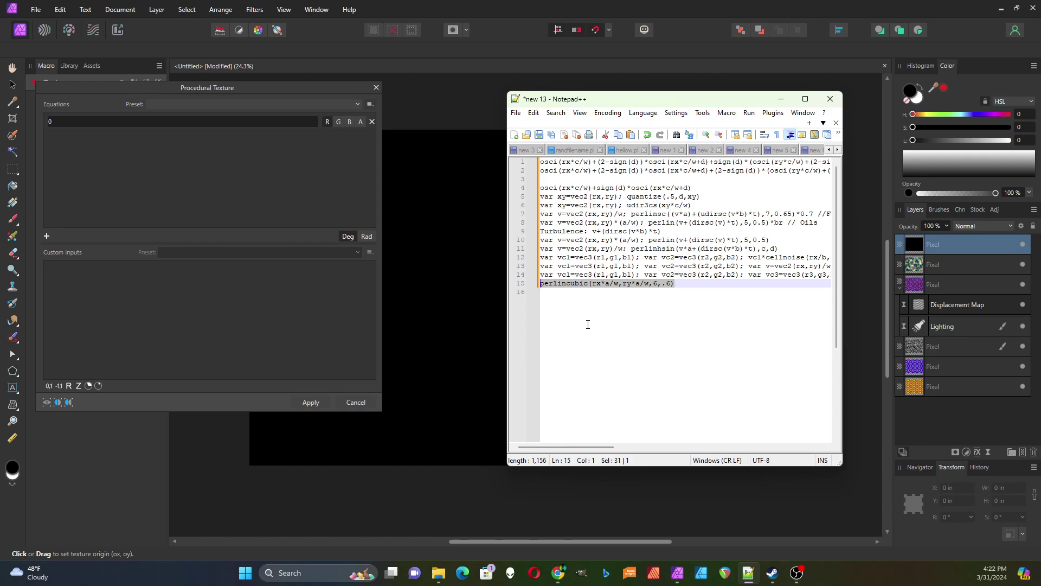
Paste the perlincubic expression into the equation and correct it to perlincubic(rx,ry,6,.6)
{"action": "left_click", "coordinate": [96, 124]}
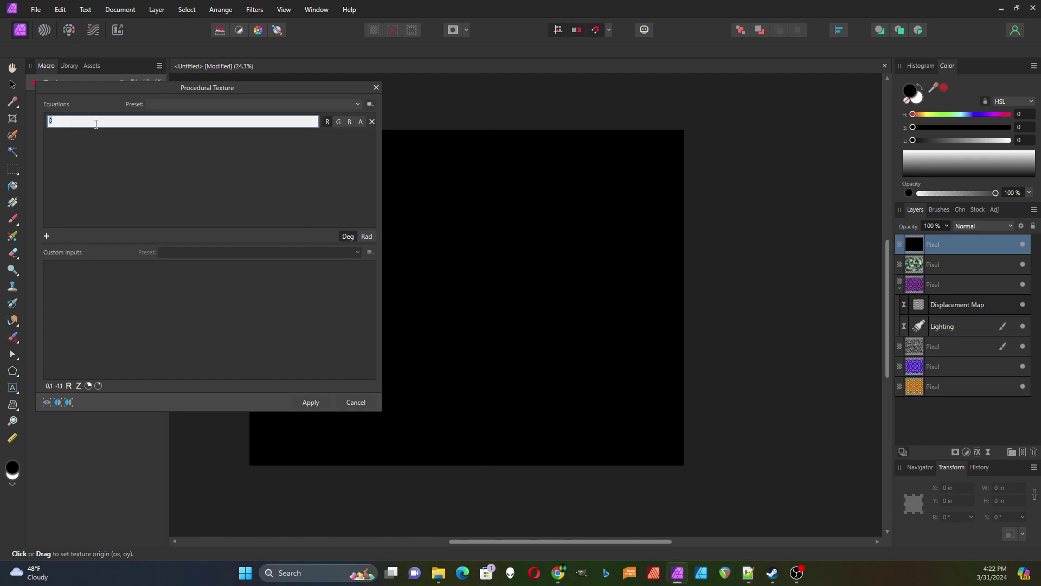
{"action": "key", "text": "ctrl+v"}
{"action": "type", "text": ","}
{"action": "key", "text": "End"}
{"action": "key", "text": "Return"}
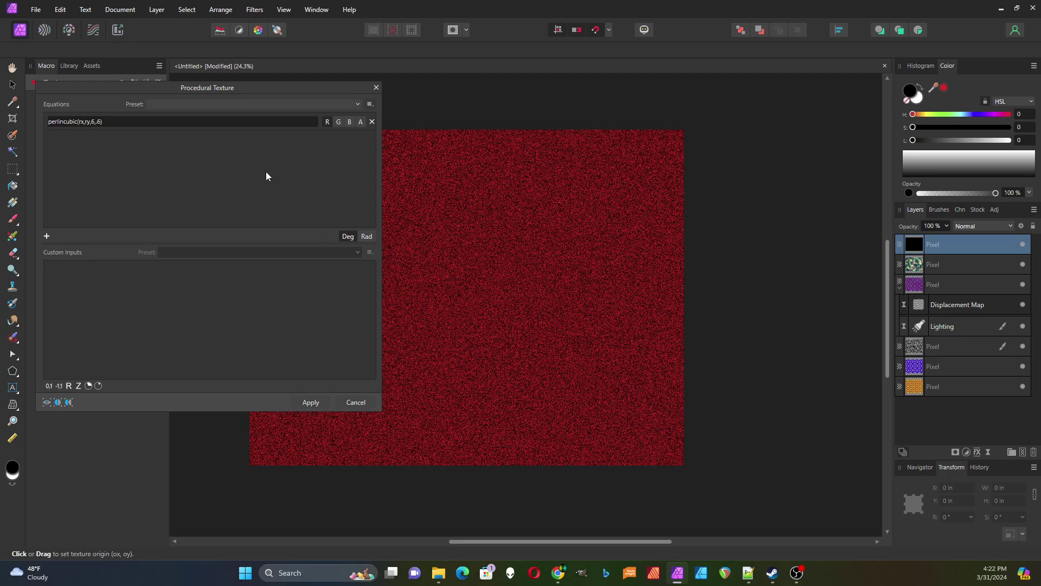
Let the noise drive the green channel too and change rx to rx/w in the equation
{"action": "left_click", "coordinate": [338, 123]}
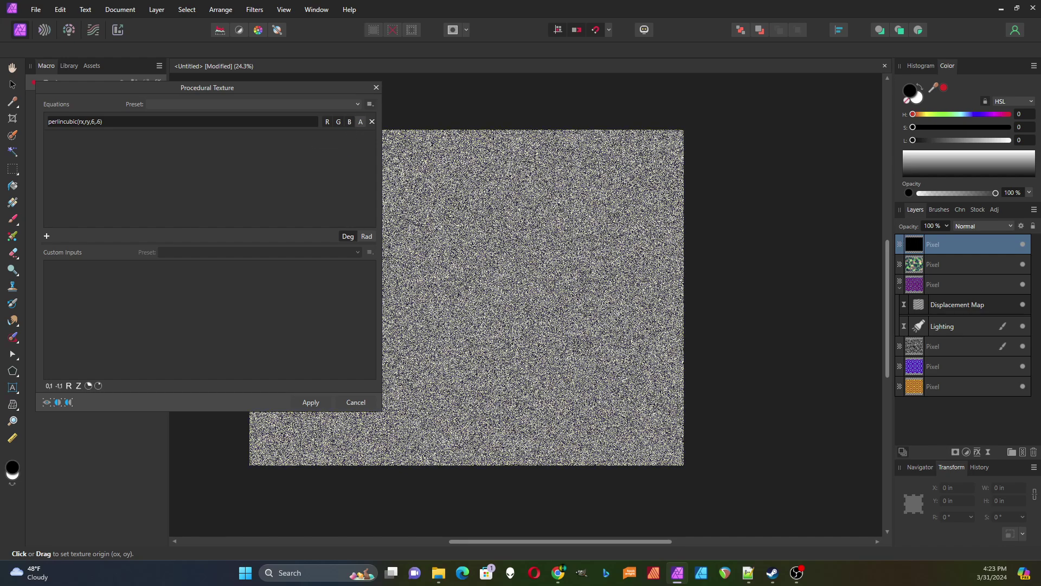
{"action": "left_click", "coordinate": [84, 122]}
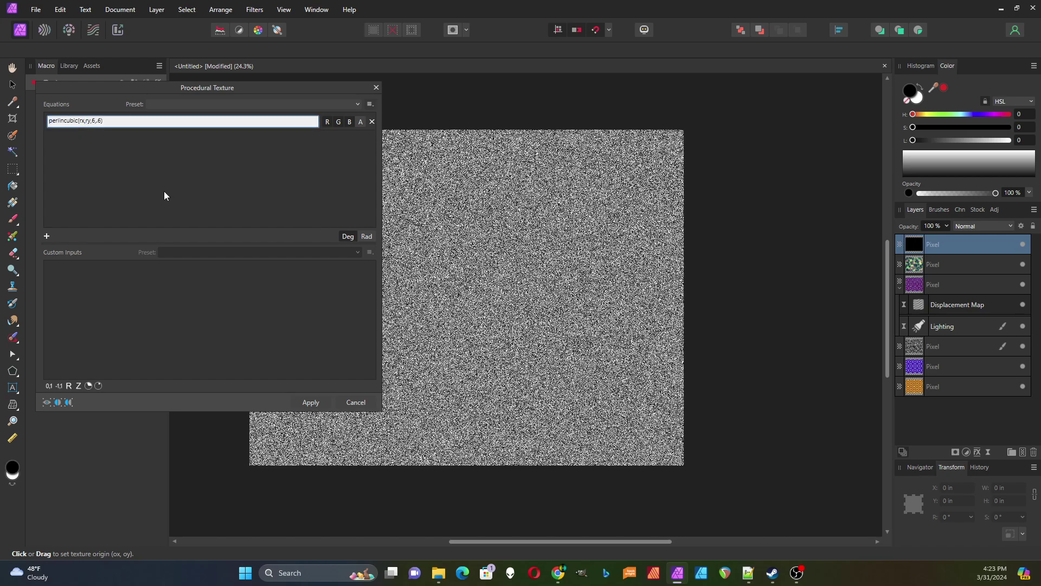
{"action": "type", "text": "/w"}
{"action": "left_click_drag", "start_coordinate": [478, 282], "coordinate": [440, 275]}
Complete the equation as perlincubic(rx/w,ry/w,6,.6) and drag the cloud pattern's origin around the canvas
{"action": "left_click", "coordinate": [93, 125]}
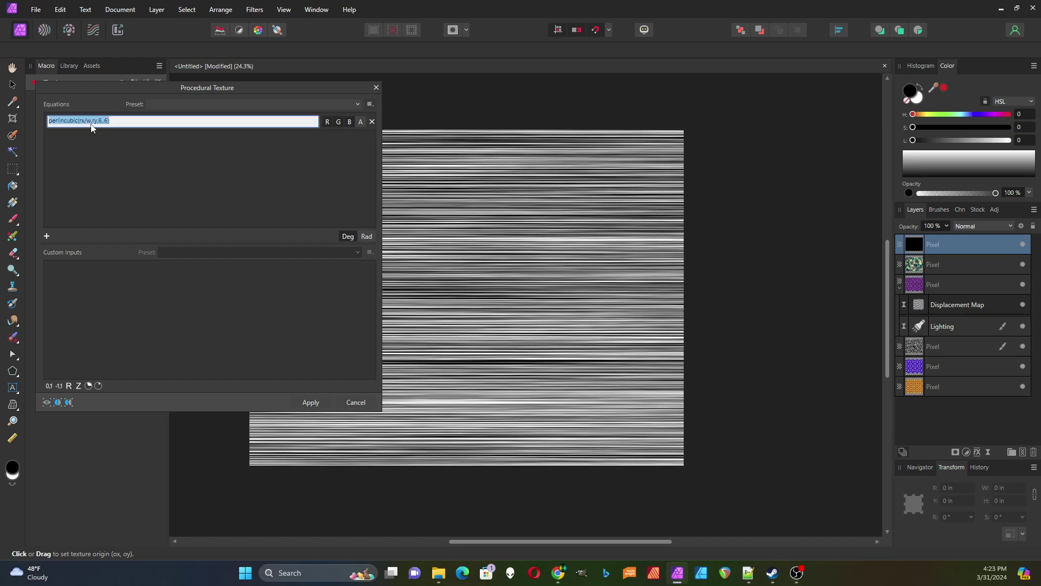
{"action": "left_click", "coordinate": [98, 122]}
{"action": "type", "text": "/w"}
{"action": "key", "text": "Return"}
{"action": "left_click_drag", "start_coordinate": [509, 307], "coordinate": [407, 232]}
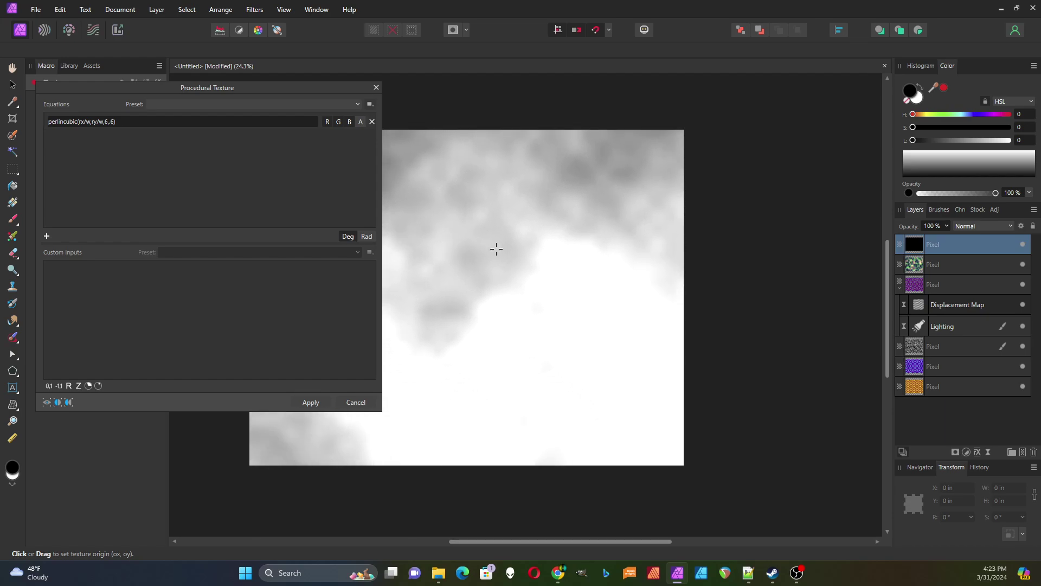
{"action": "left_click_drag", "start_coordinate": [496, 249], "coordinate": [580, 285]}
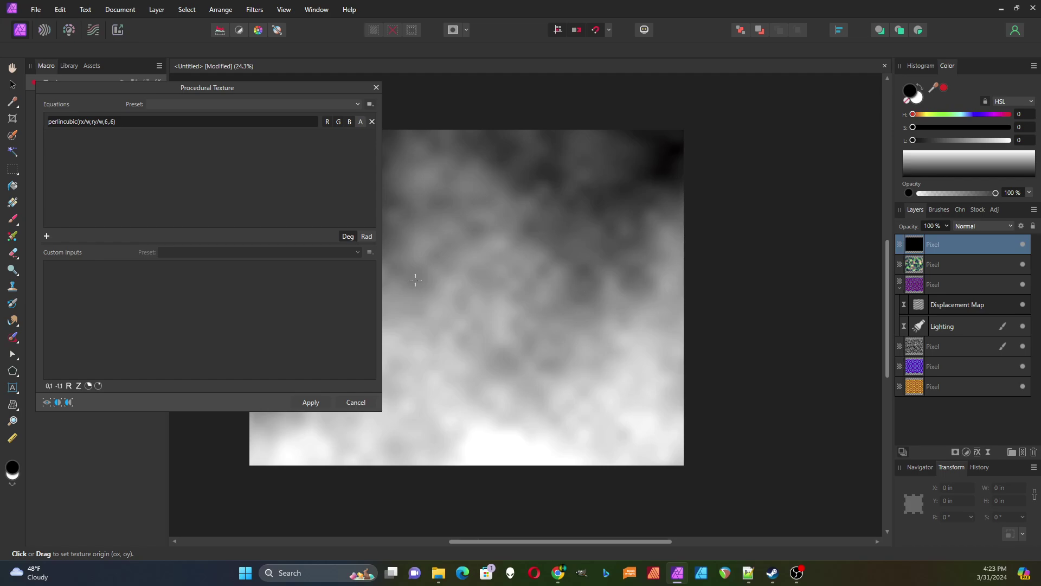
Add custom input a and edit the equation to perlincubic(rx*a/w,ry*a/w,6,.6)
{"action": "left_click", "coordinate": [68, 386]}
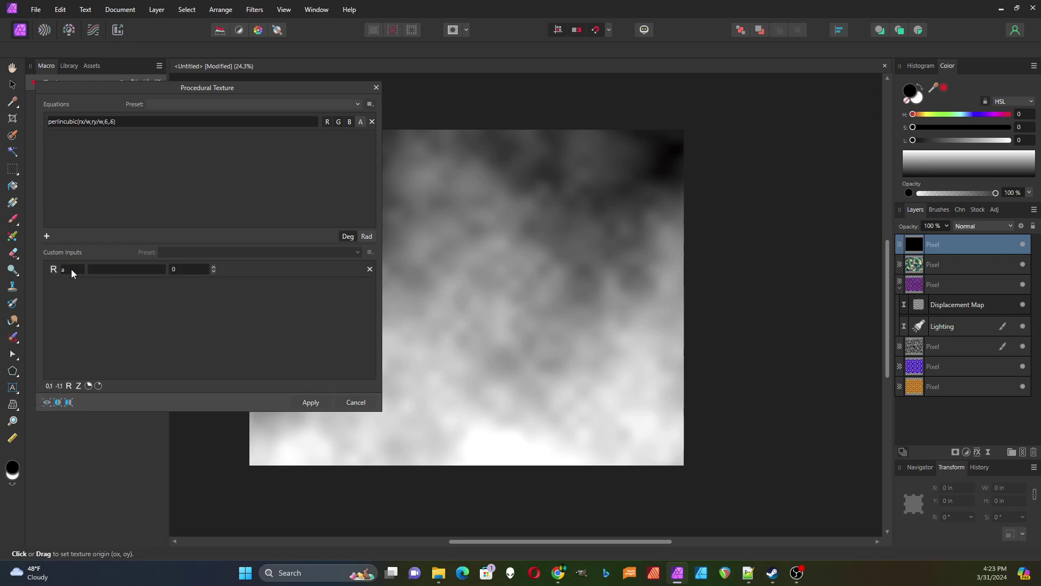
{"action": "left_click", "coordinate": [83, 122]}
{"action": "left_click", "coordinate": [85, 121]}
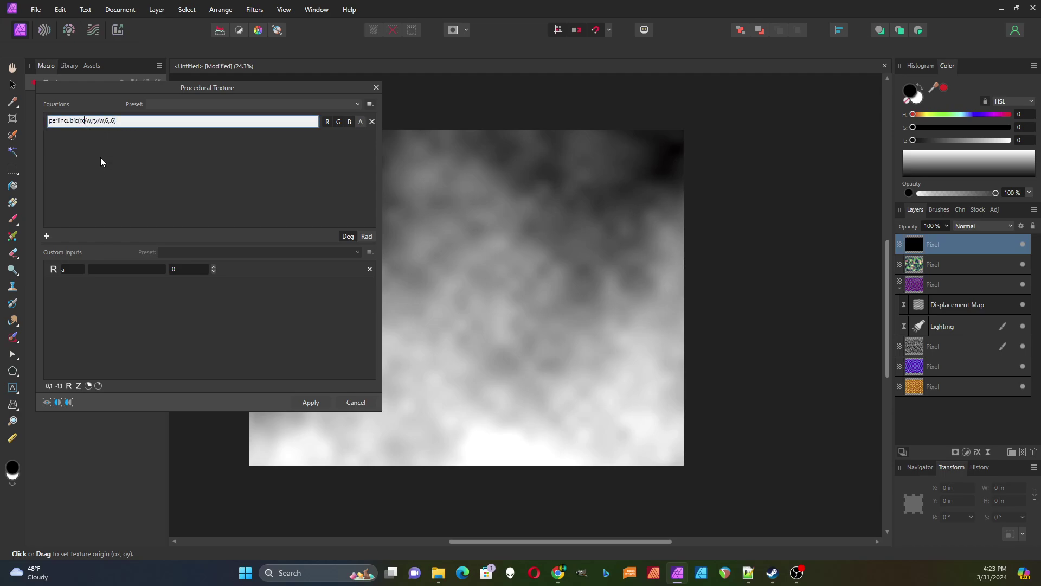
{"action": "type", "text": "*a"}
{"action": "key", "text": "Left"}
{"action": "key", "text": "Left"}
{"action": "left_click", "coordinate": [105, 120]}
{"action": "type", "text": "*"}
{"action": "left_click", "coordinate": [147, 158]}
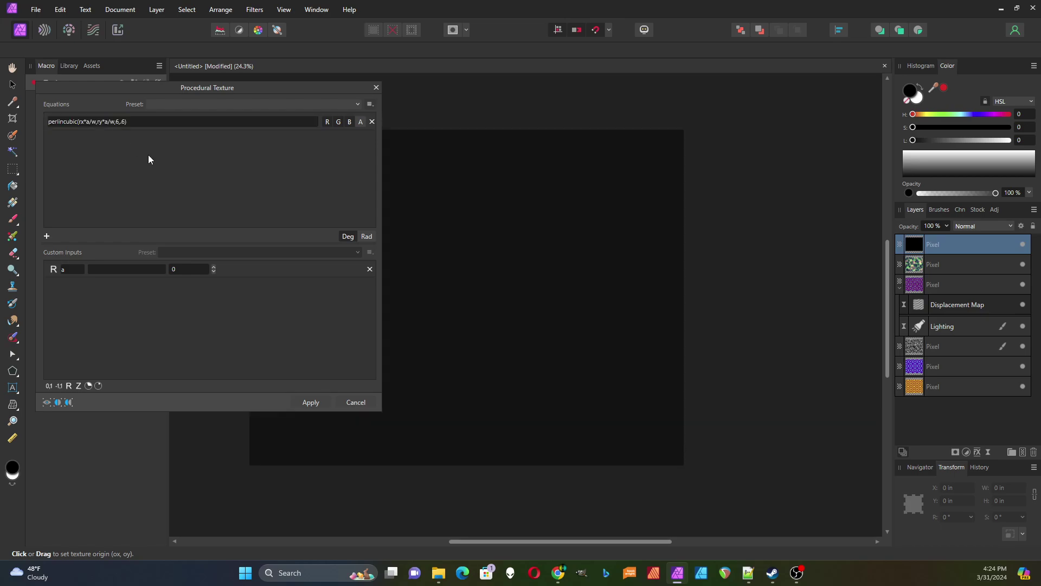
{"action": "left_click", "coordinate": [140, 121]}
{"action": "left_click", "coordinate": [141, 122]}
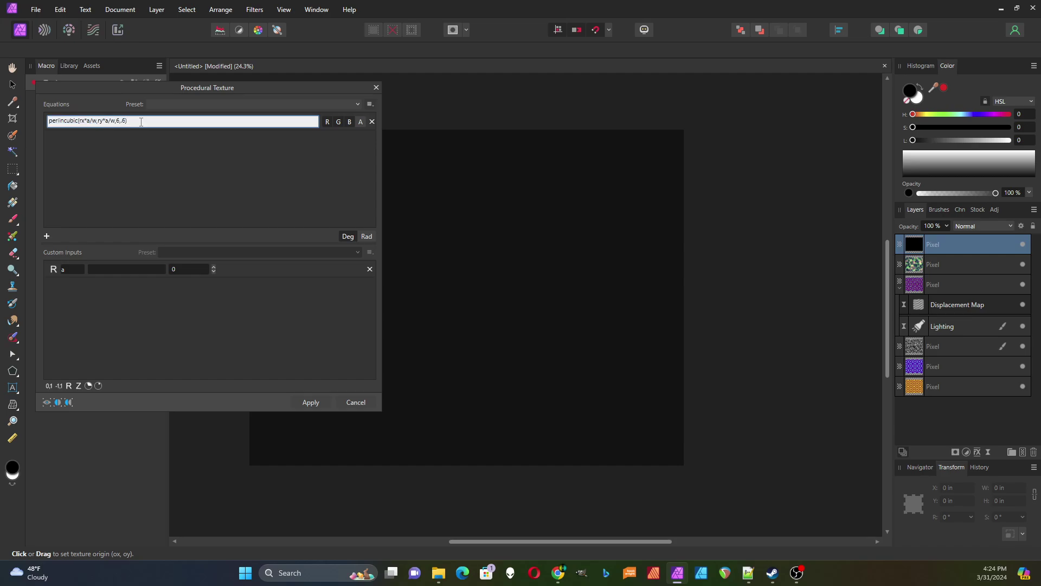
{"action": "left_click", "coordinate": [94, 302]}
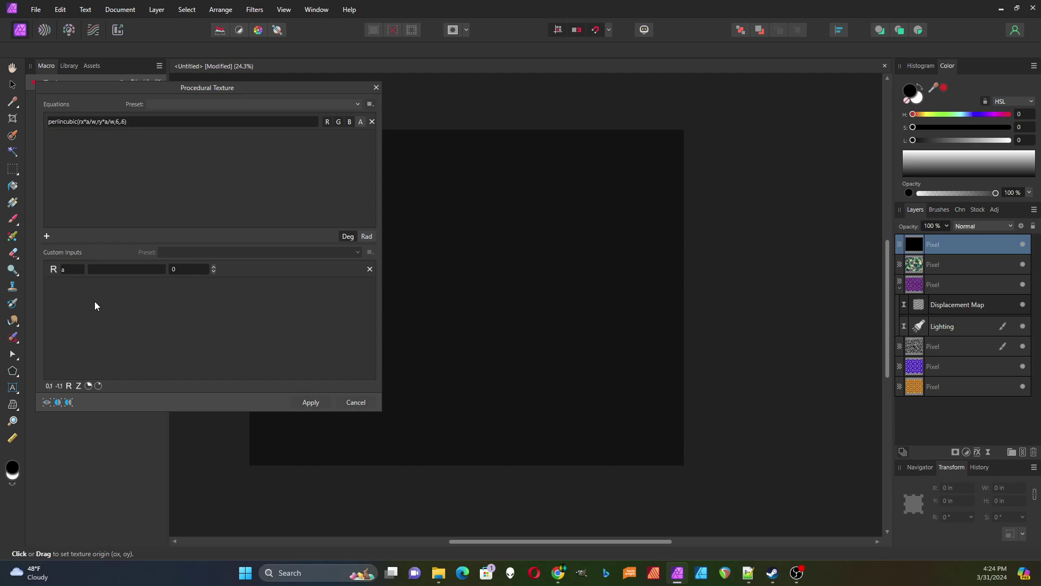
Raise custom input a to 5 for contrasty black-and-white clouds
{"action": "left_click", "coordinate": [214, 268]}
{"action": "left_click", "coordinate": [214, 267]}
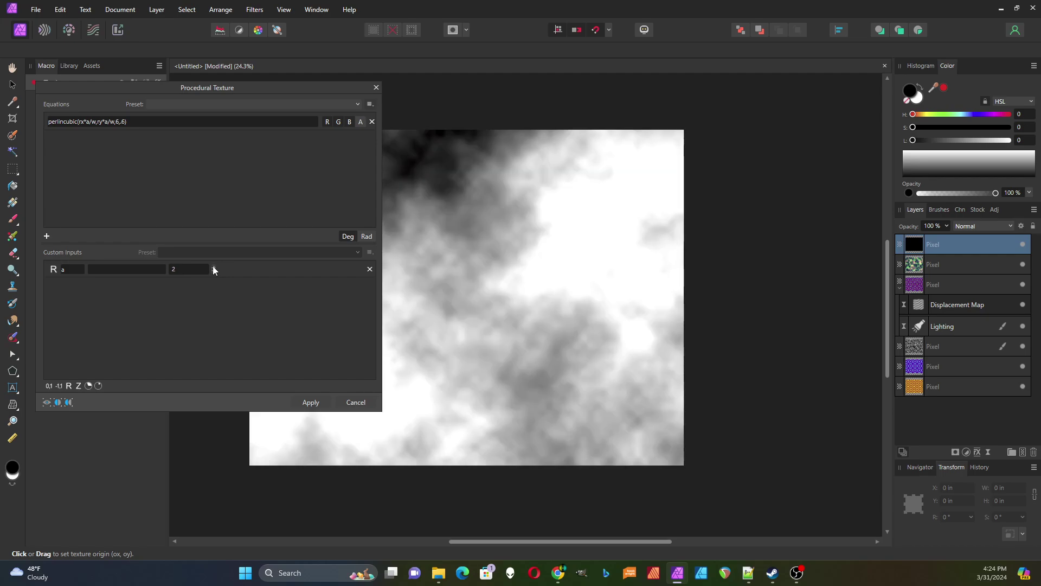
{"action": "left_click", "coordinate": [213, 267]}
{"action": "left_click", "coordinate": [213, 267]}
{"action": "left_click", "coordinate": [213, 267]}
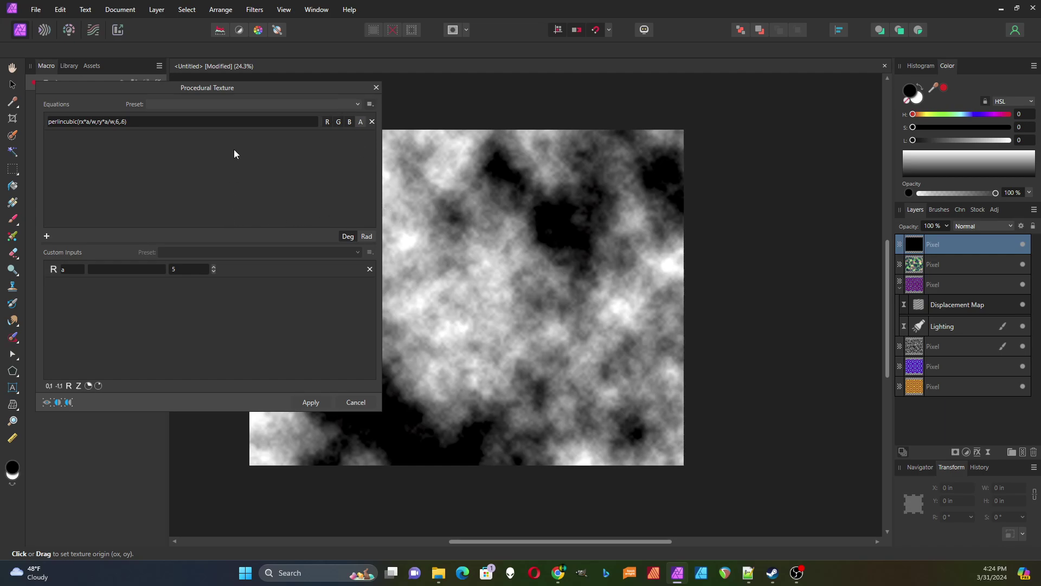
Move the dialog off the canvas and step input a up to 13
{"action": "left_click_drag", "start_coordinate": [253, 90], "coordinate": [235, 32]}
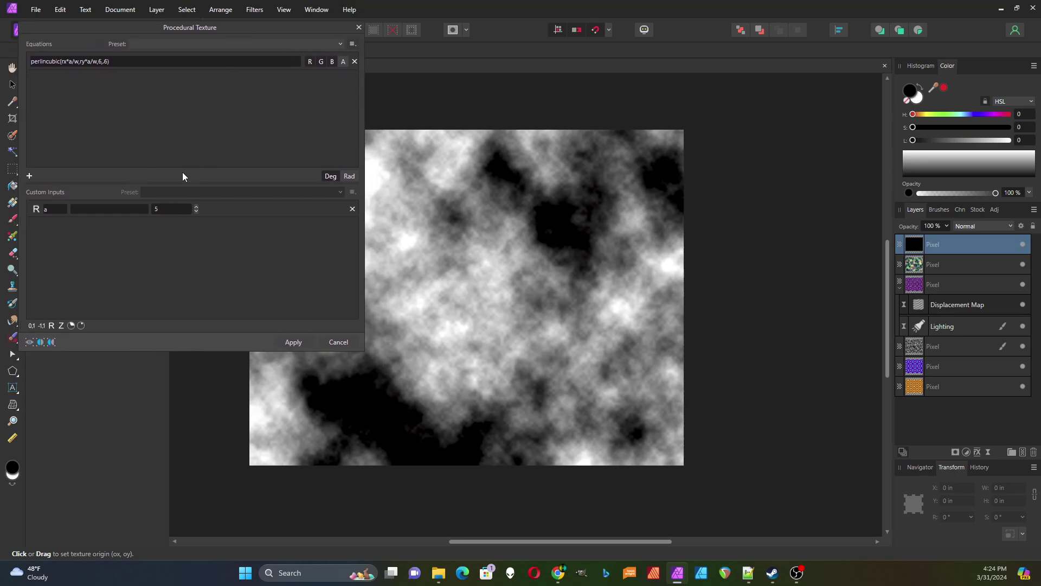
{"action": "left_click", "coordinate": [197, 208]}
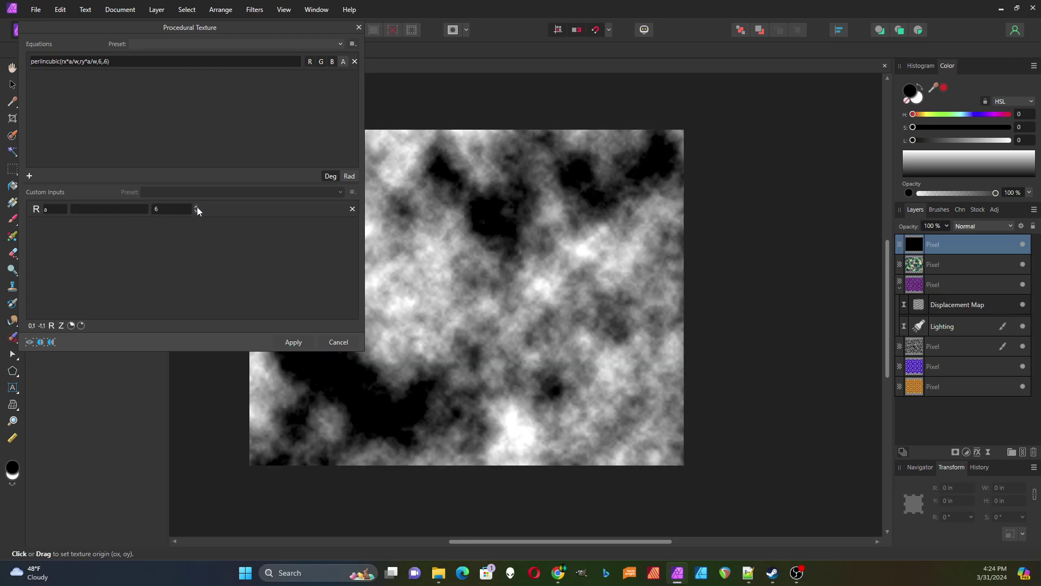
{"action": "left_click", "coordinate": [197, 207]}
{"action": "left_click", "coordinate": [197, 207]}
{"action": "left_click", "coordinate": [197, 208]}
{"action": "left_click", "coordinate": [196, 207]}
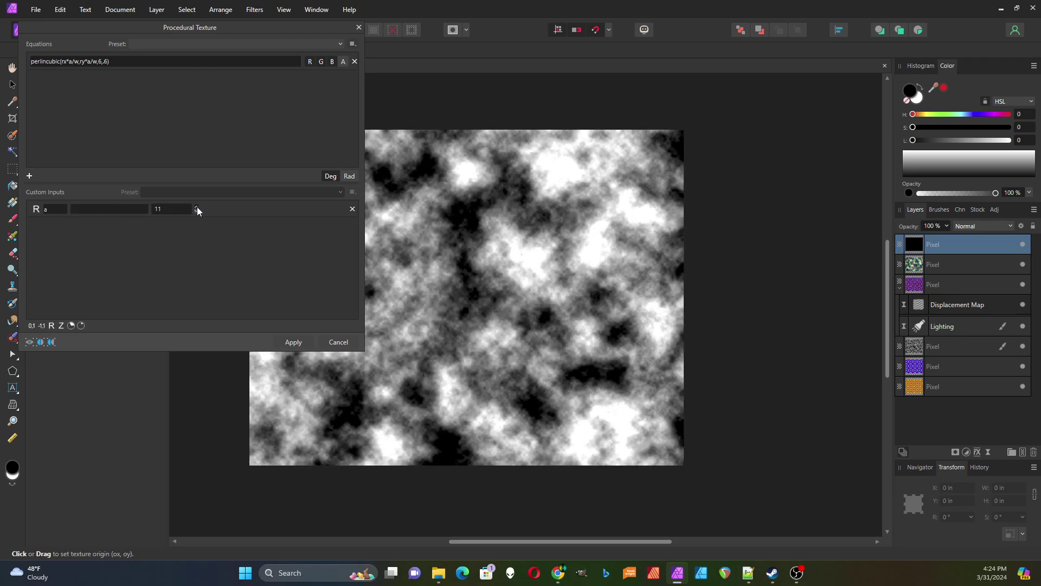
{"action": "left_click", "coordinate": [197, 208]}
{"action": "left_click", "coordinate": [196, 208]}
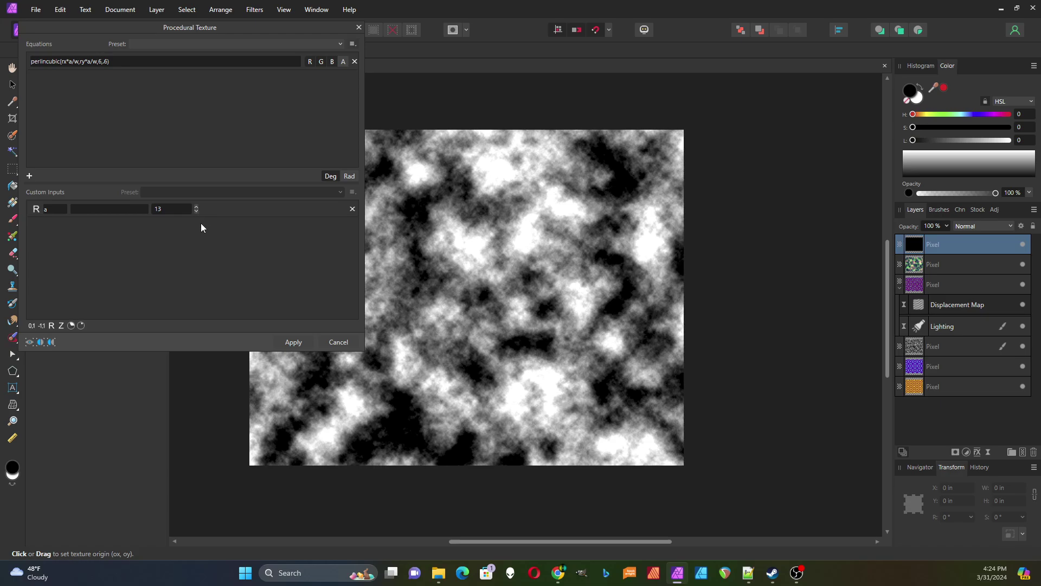
Bring input a back down to 6 and move the dialog back over the canvas
{"action": "left_click", "coordinate": [196, 211]}
{"action": "left_click", "coordinate": [196, 211]}
{"action": "left_click", "coordinate": [197, 211]}
{"action": "left_click", "coordinate": [197, 211]}
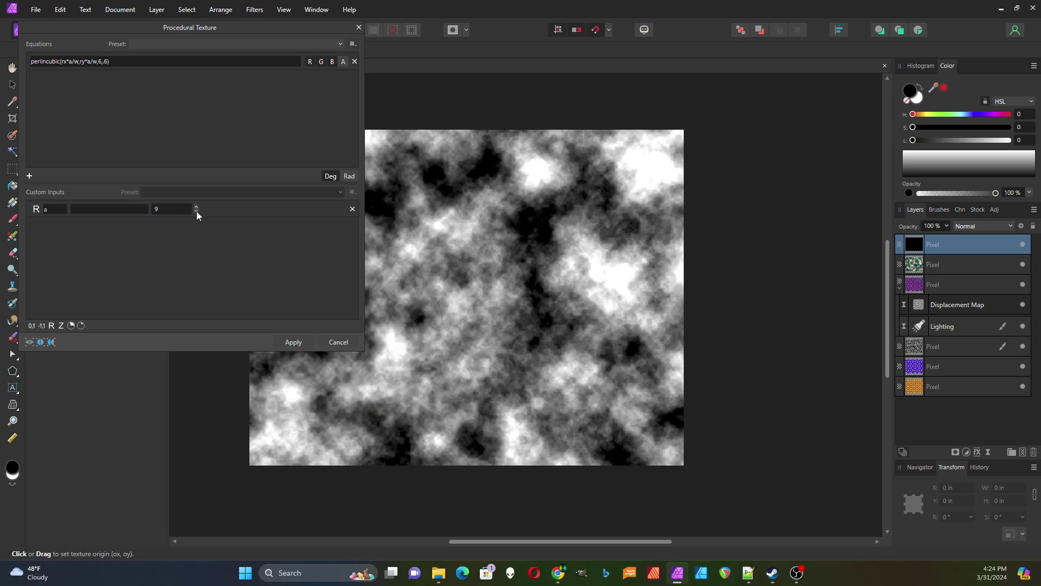
{"action": "left_click", "coordinate": [197, 210]}
{"action": "left_click", "coordinate": [197, 211]}
{"action": "left_click", "coordinate": [197, 211]}
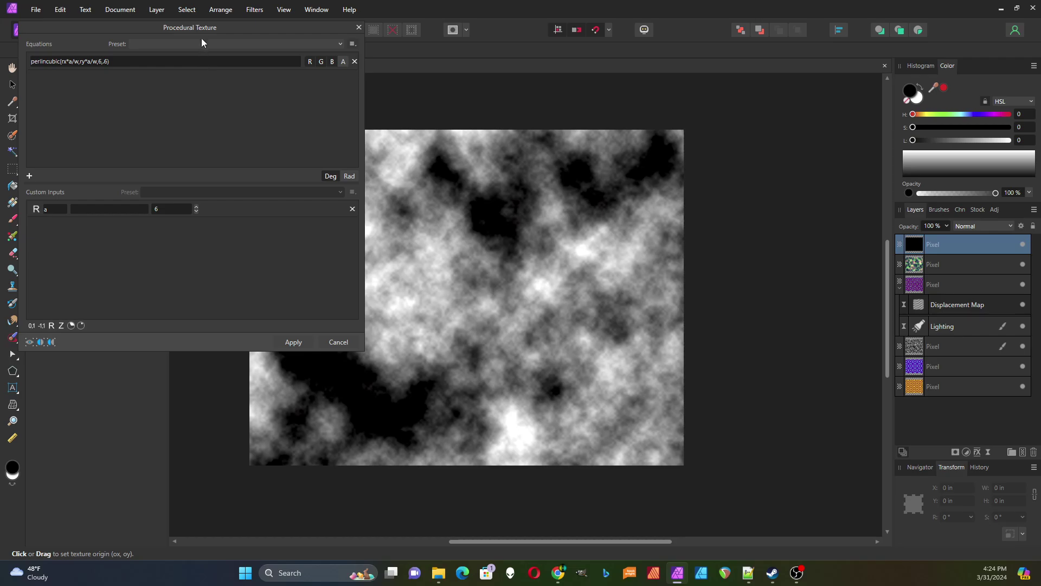
{"action": "left_click_drag", "start_coordinate": [201, 25], "coordinate": [209, 142]}
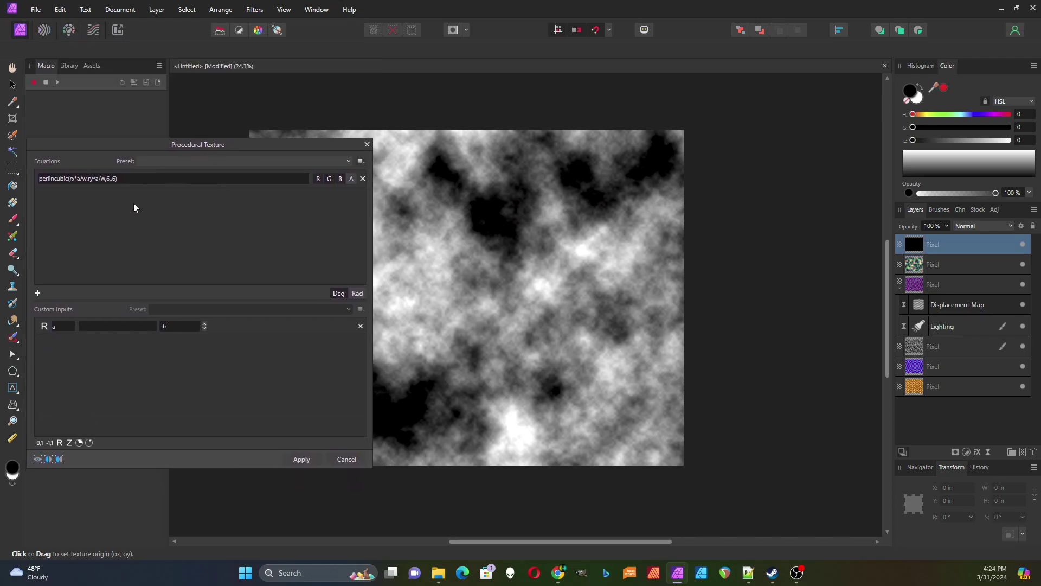
{"action": "left_click", "coordinate": [109, 178]}
{"action": "left_click", "coordinate": [112, 180]}
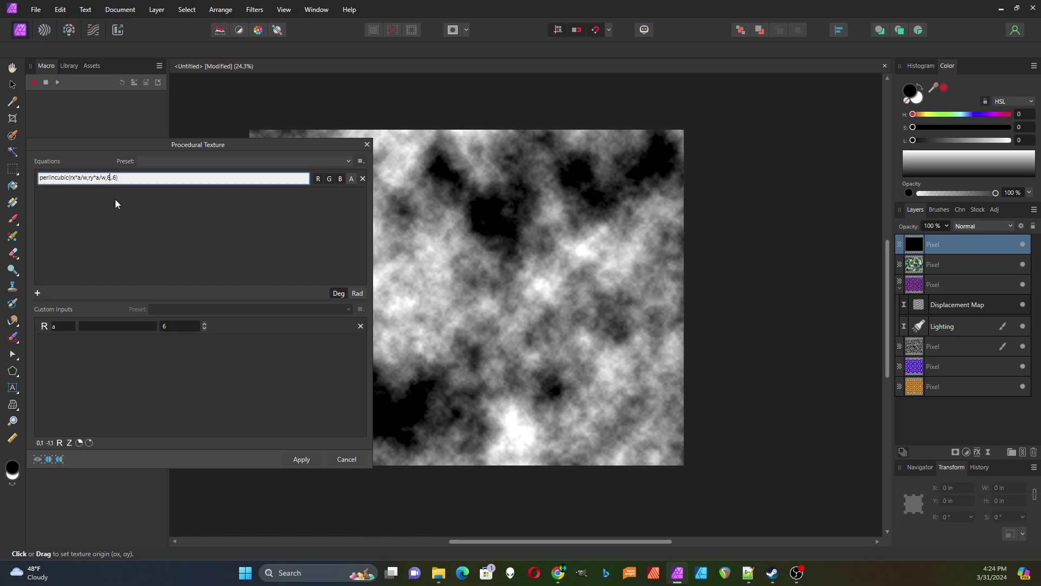
Try octave counts of 1, 2 and 3 in the perlincubic equation
{"action": "key", "text": "BackSpace"}
{"action": "type", "text": "1"}
{"action": "key", "text": "Return"}
{"action": "left_click", "coordinate": [111, 179]}
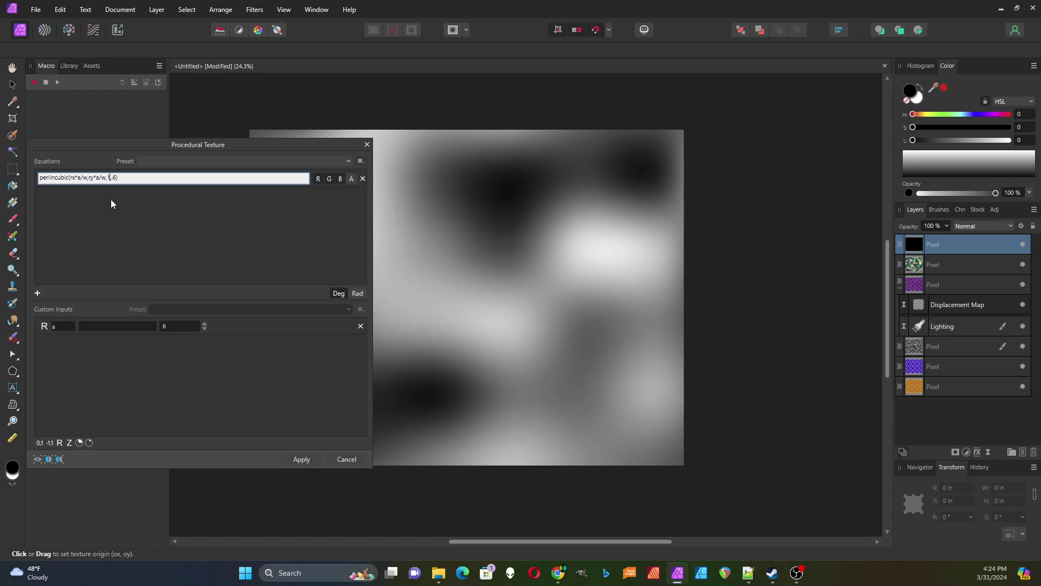
{"action": "left_click", "coordinate": [121, 217]}
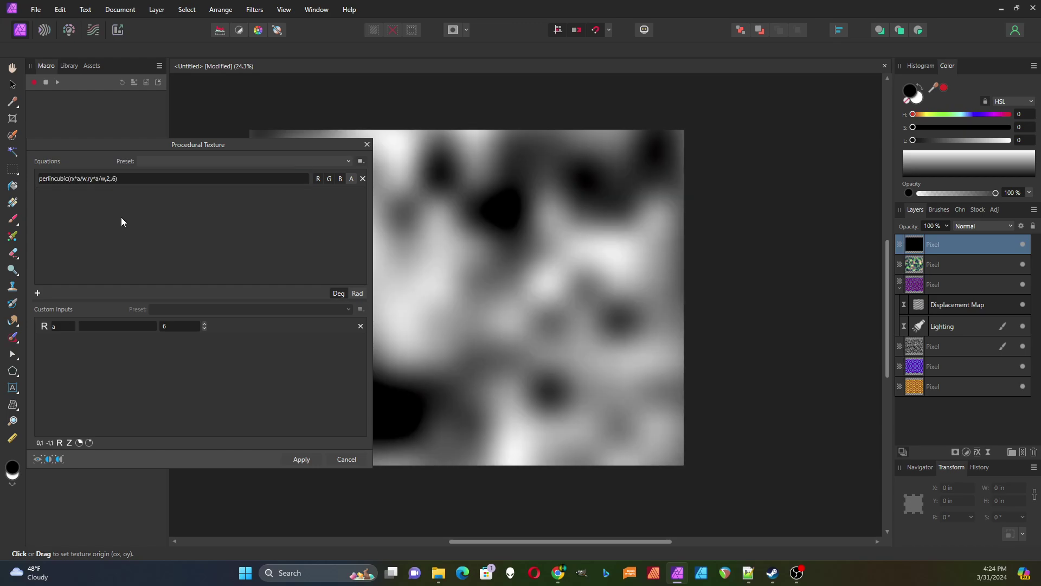
{"action": "left_click", "coordinate": [111, 179]}
{"action": "left_click", "coordinate": [111, 179]}
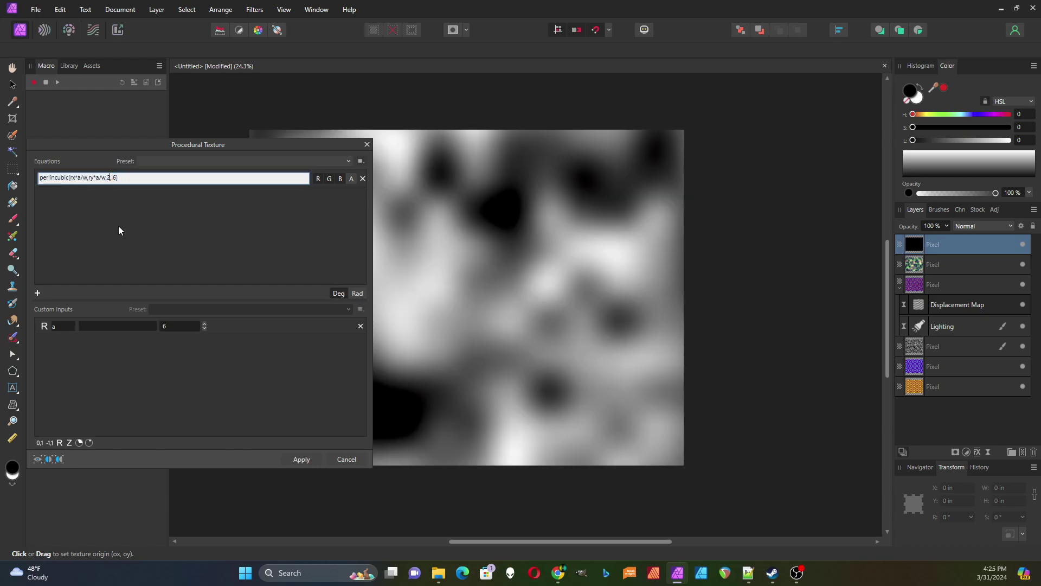
{"action": "key", "text": "BackSpace"}
{"action": "type", "text": "3"}
{"action": "left_click", "coordinate": [119, 236]}
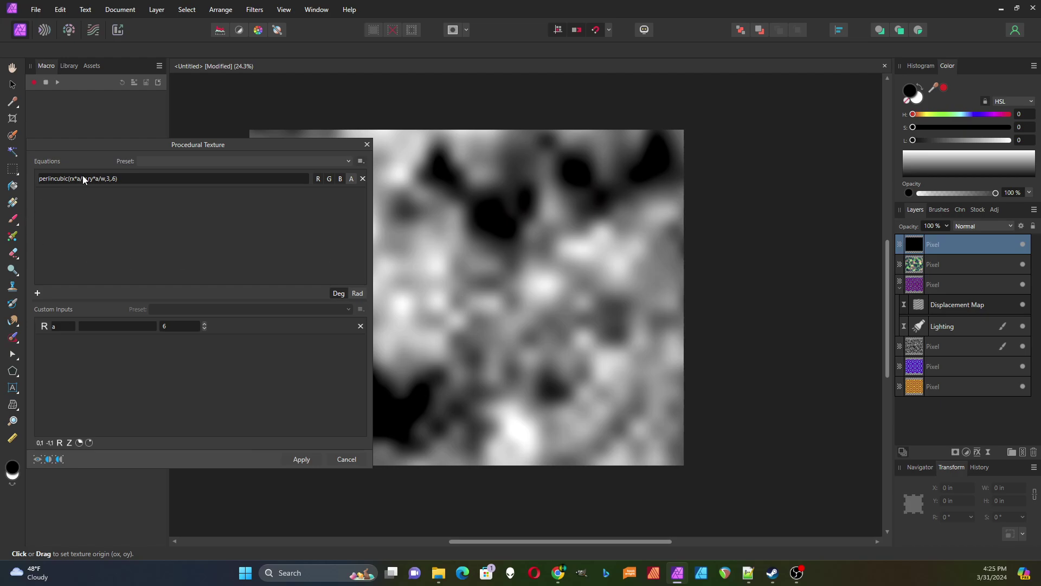
Restore the equation's octave count to 6
{"action": "left_click", "coordinate": [107, 177]}
{"action": "left_click", "coordinate": [109, 177]}
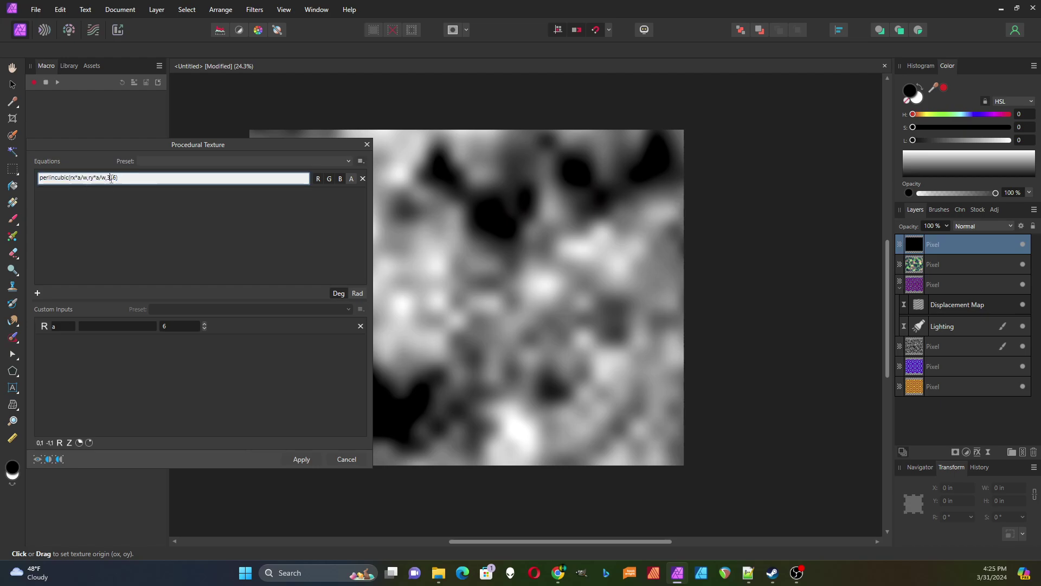
{"action": "key", "text": "BackSpace"}
{"action": "type", "text": "6"}
{"action": "key", "text": "Return"}
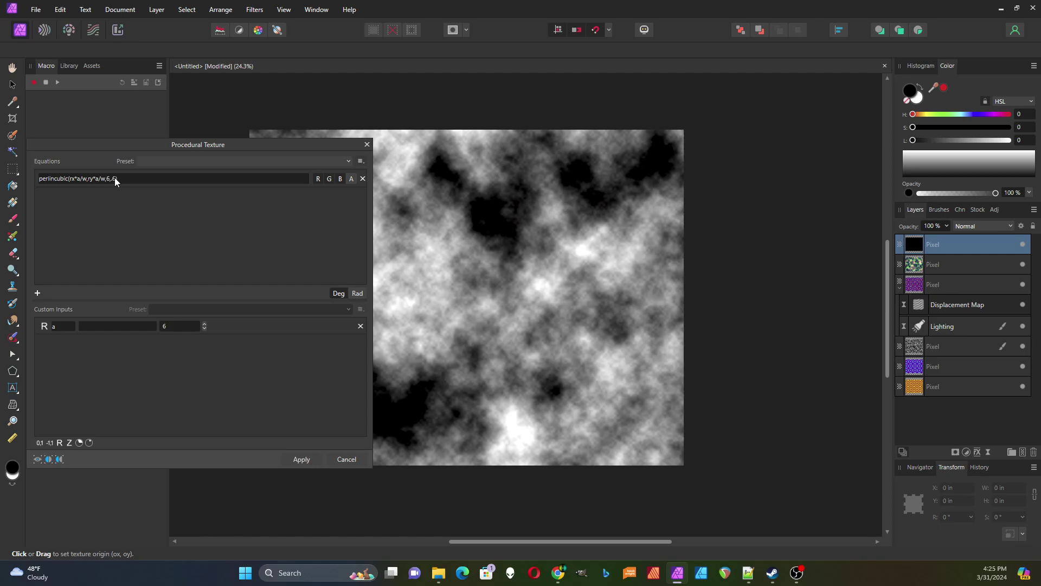
Change the last argument from .6 to .9 for grainier, high-contrast clouds
{"action": "triple_click", "coordinate": [115, 178]}
{"action": "left_click", "coordinate": [116, 179]}
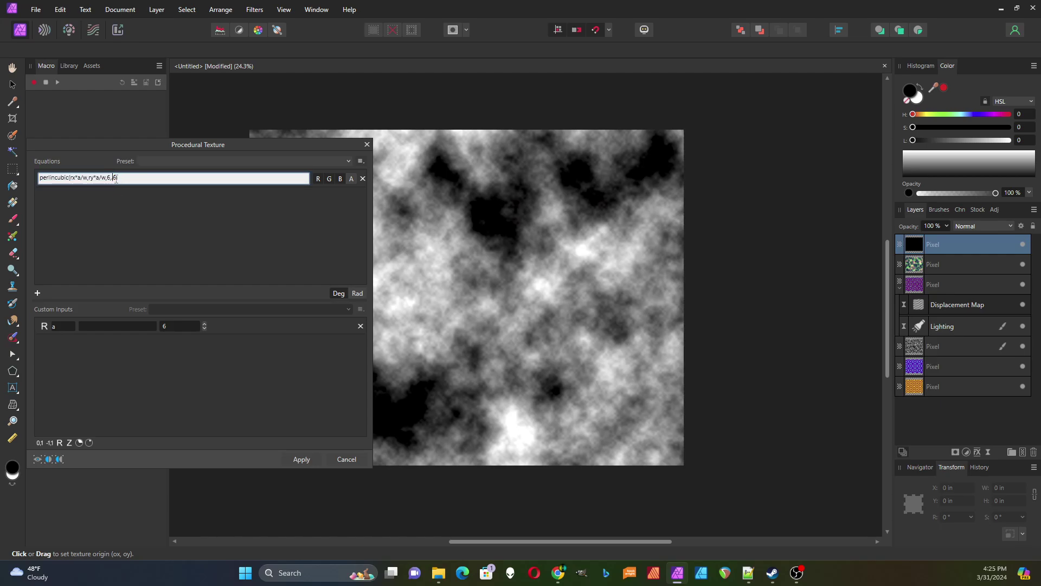
{"action": "key", "text": "Delete"}
{"action": "type", "text": "9"}
{"action": "key", "text": "Return"}
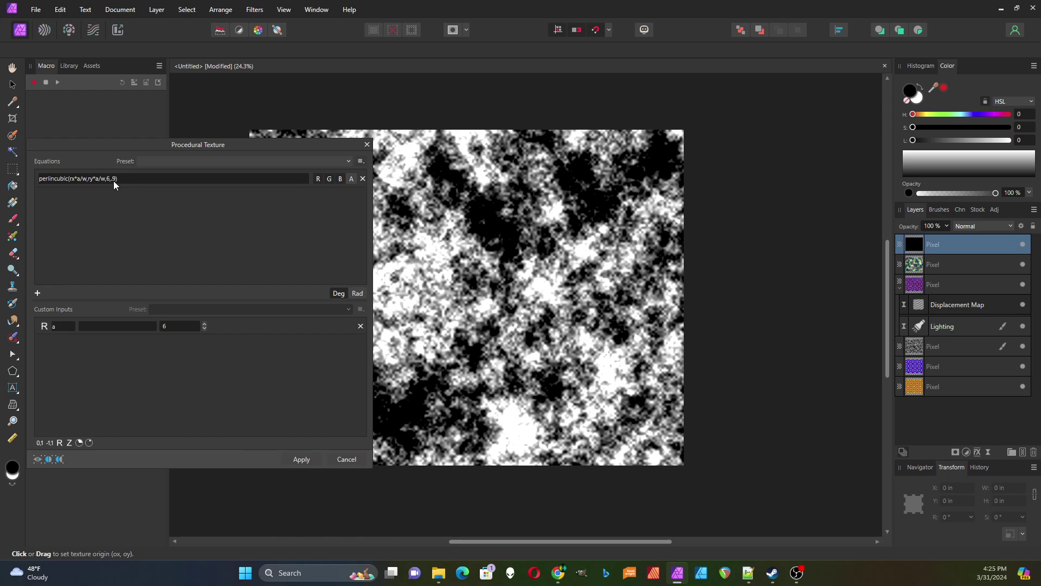
Add 0–1 slider input b, use it as the last argument, and drag b to the middle
{"action": "left_click", "coordinate": [41, 442]}
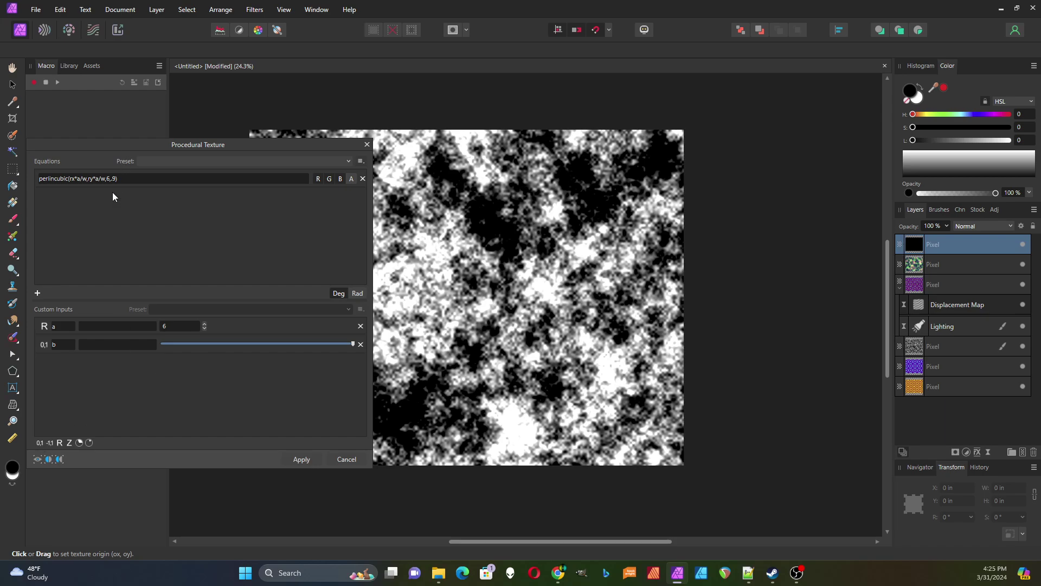
{"action": "left_click", "coordinate": [114, 178]}
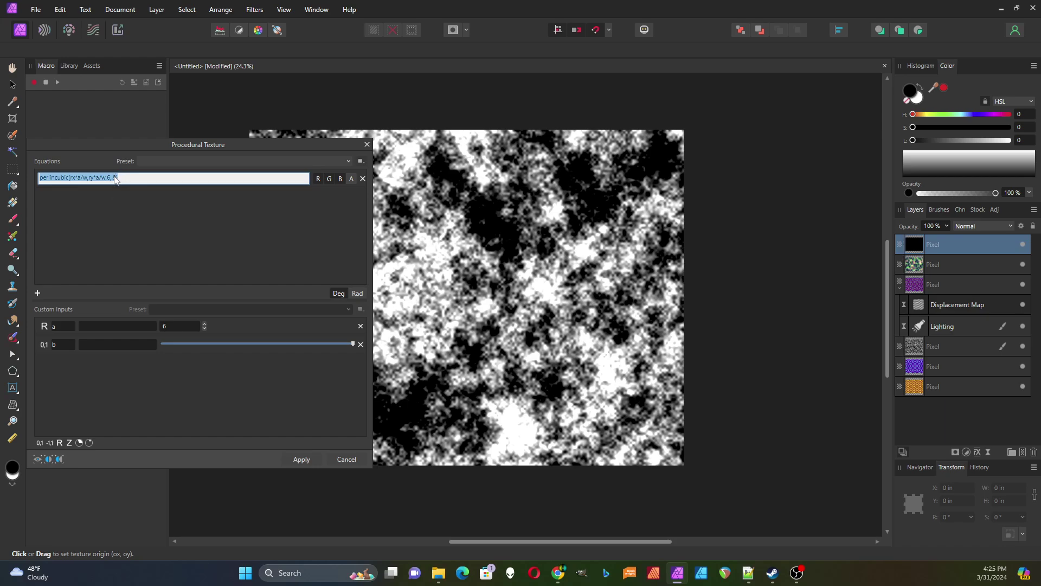
{"action": "left_click", "coordinate": [114, 177]}
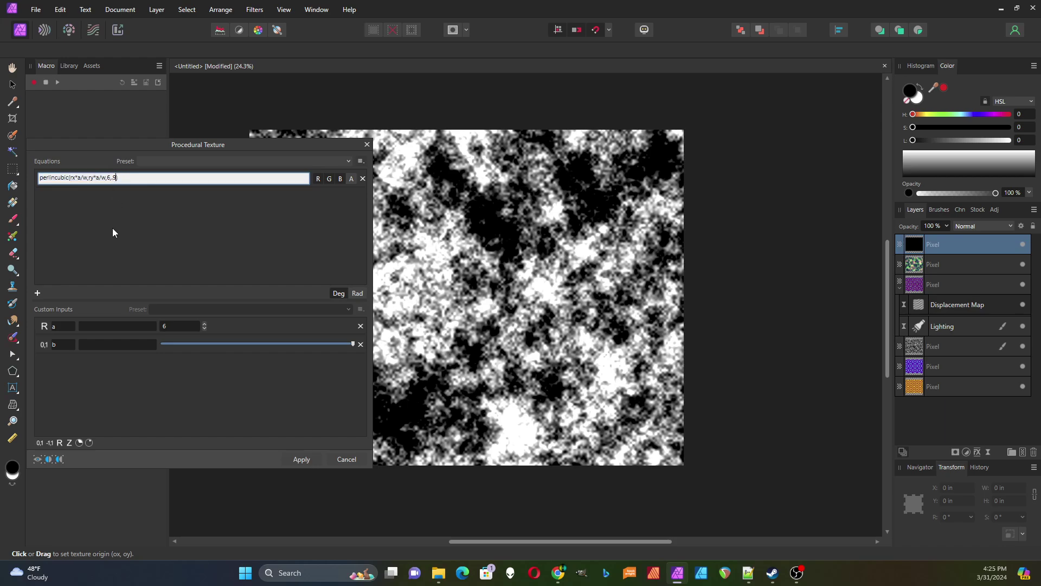
{"action": "key", "text": "BackSpace"}
{"action": "key", "text": "BackSpace"}
{"action": "type", "text": "b"}
{"action": "key", "text": "Return"}
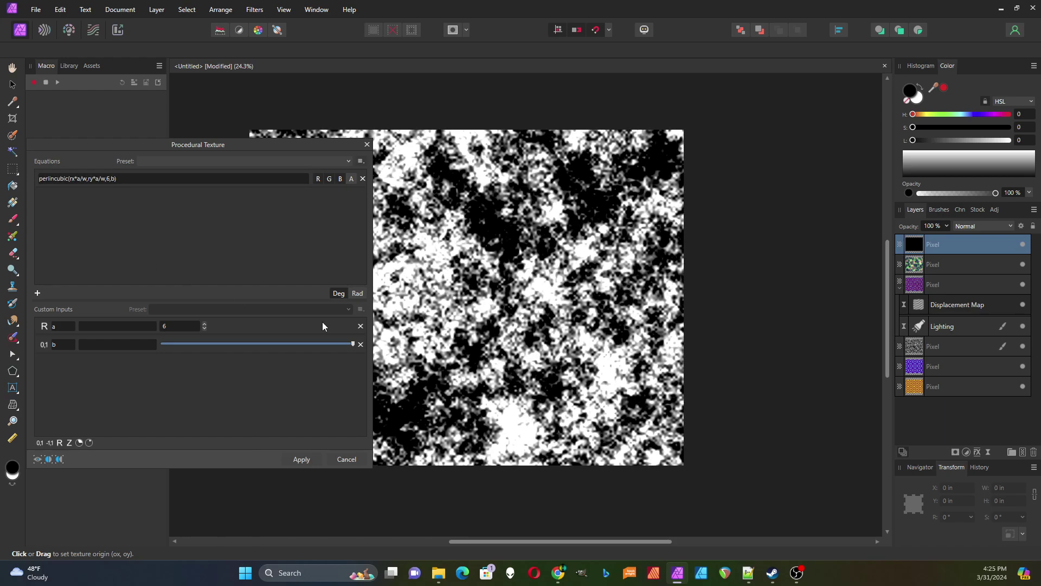
{"action": "left_click_drag", "start_coordinate": [353, 344], "coordinate": [257, 345]}
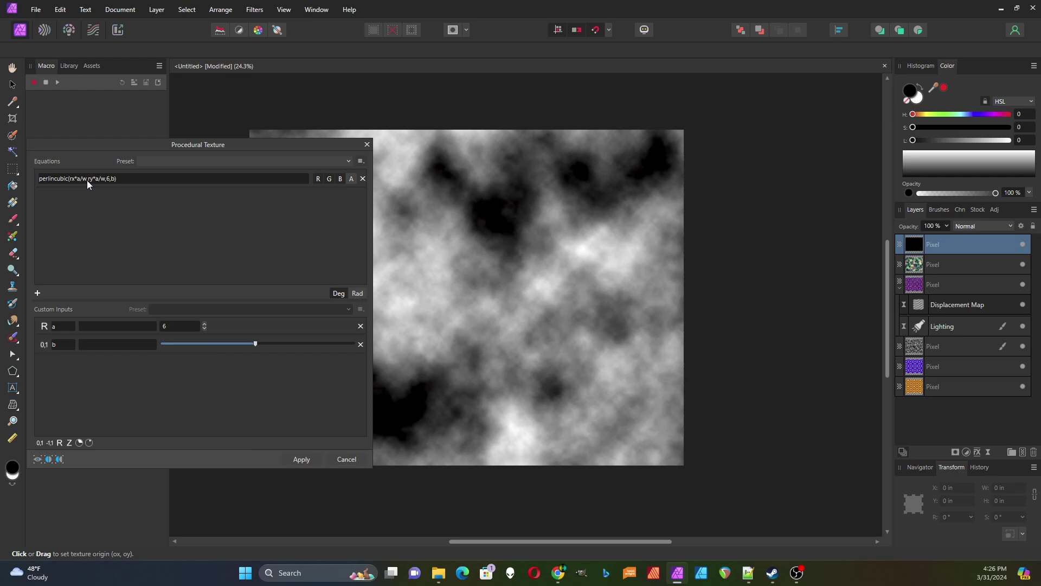
Prefix the equation with var v=vec2(rx,ry); and replace perlincubic's coordinate arguments with v/w
{"action": "left_click", "coordinate": [43, 179]}
{"action": "left_click", "coordinate": [41, 179]}
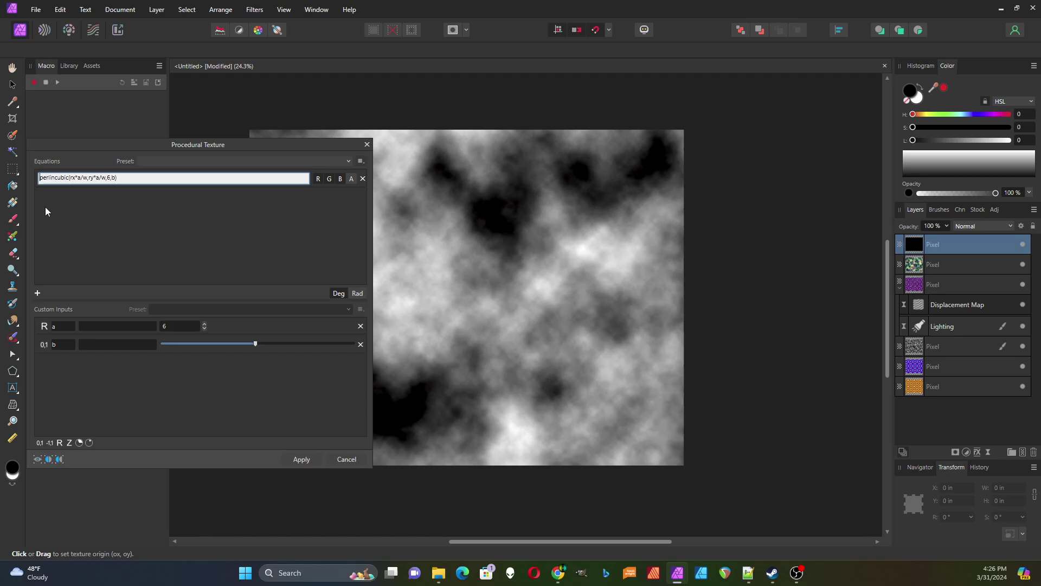
{"action": "type", "text": "var v=vec2(rx,ry);"}
{"action": "left_click_drag", "start_coordinate": [117, 178], "coordinate": [152, 183]}
{"action": "type", "text": "v"}
{"action": "type", "text": "/w"}
Apply the vector equation and settle input a at 7 after briefly trying 9
{"action": "left_click", "coordinate": [123, 241]}
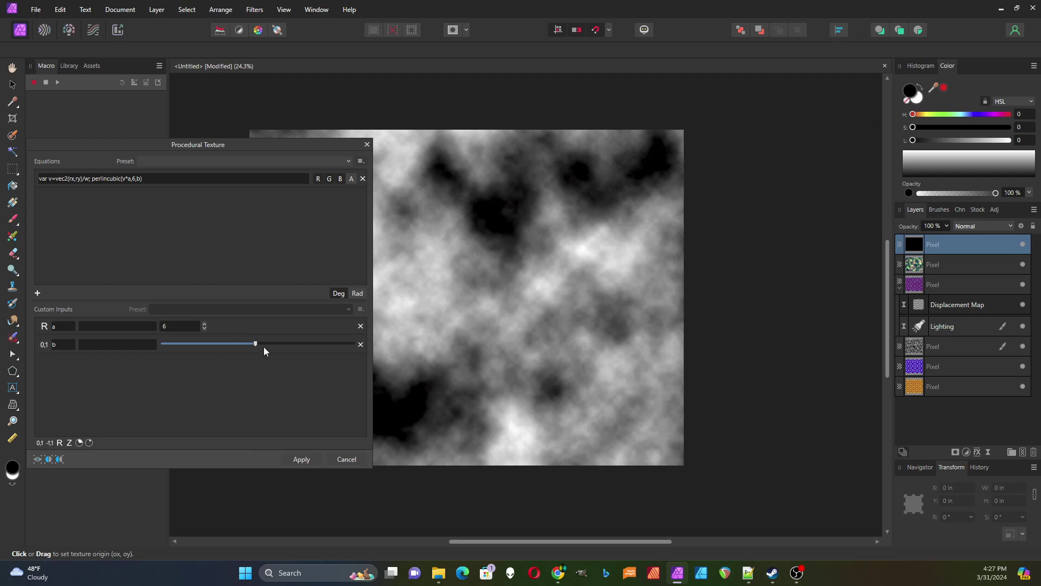
{"action": "left_click", "coordinate": [205, 323]}
{"action": "left_click", "coordinate": [204, 323]}
{"action": "left_click", "coordinate": [204, 323]}
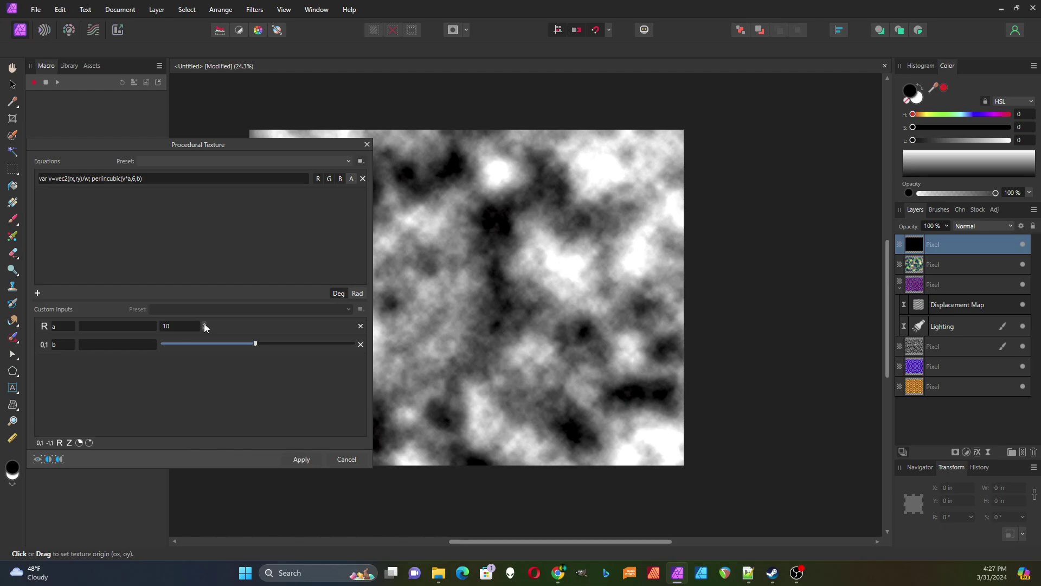
{"action": "left_click", "coordinate": [205, 329]}
{"action": "left_click", "coordinate": [205, 329]}
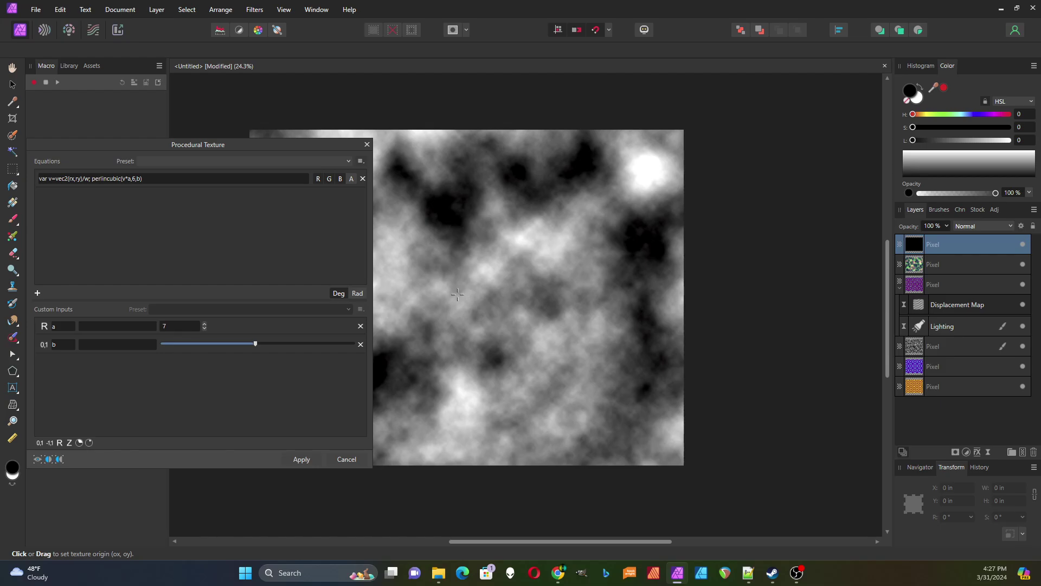
Shift the cloud texture's origin slightly down and to the right
{"action": "left_click", "coordinate": [475, 294]}
{"action": "mouse_move", "coordinate": [475, 294]}
{"action": "left_mouse_down"}
{"action": "mouse_move", "coordinate": [492, 304]}
{"action": "mouse_move", "coordinate": [481, 298]}
{"action": "left_mouse_up"}
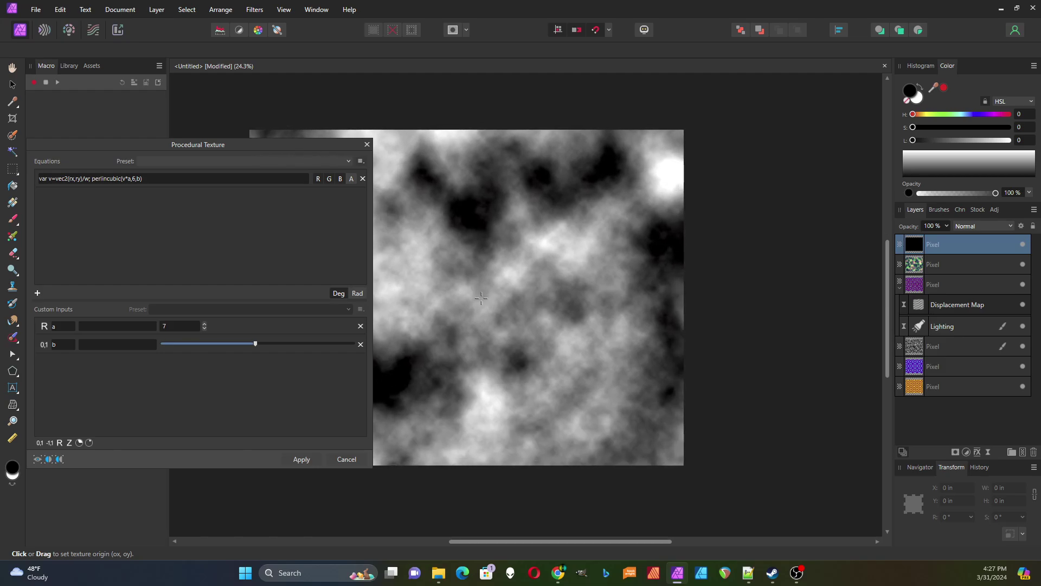
{"action": "left_click", "coordinate": [75, 191]}
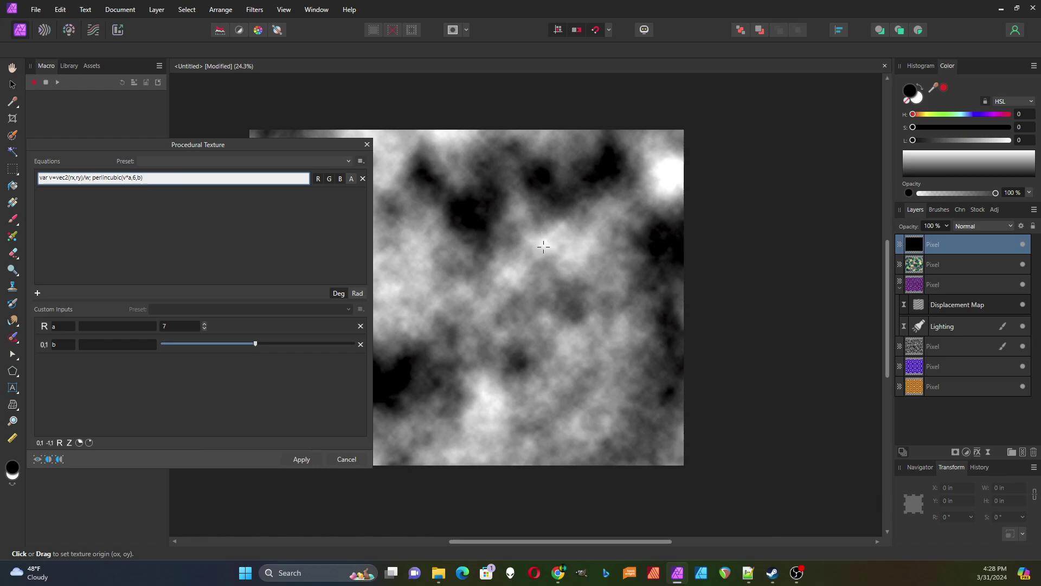
Preview the clouds in red only, green only, then blue only, then restore all channels for greyscale
{"action": "left_click", "coordinate": [329, 178]}
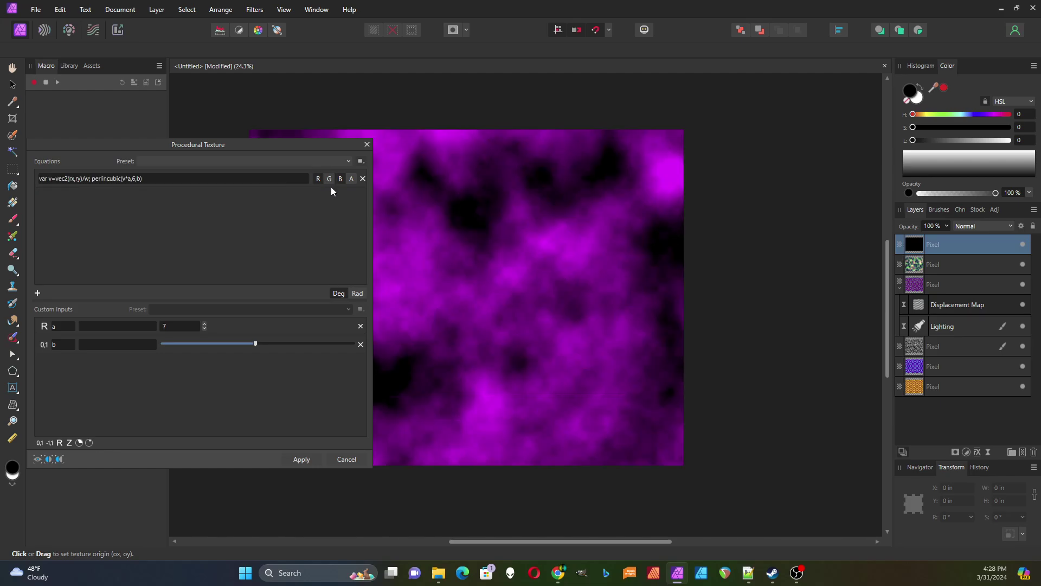
{"action": "left_click", "coordinate": [340, 179]}
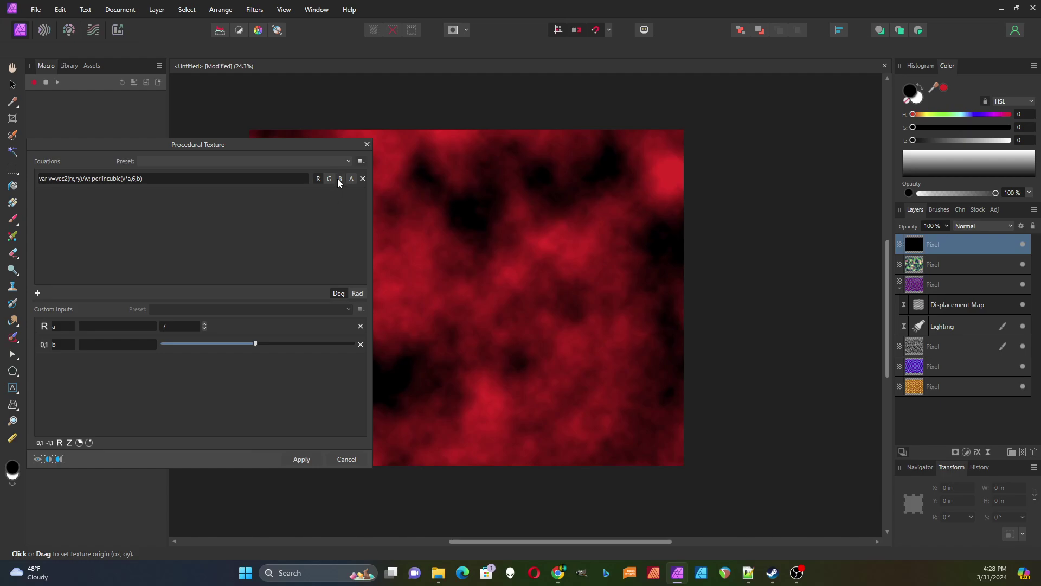
{"action": "left_click", "coordinate": [338, 179]}
{"action": "left_click", "coordinate": [338, 181]}
{"action": "left_click", "coordinate": [318, 180]}
{"action": "left_click", "coordinate": [328, 180]}
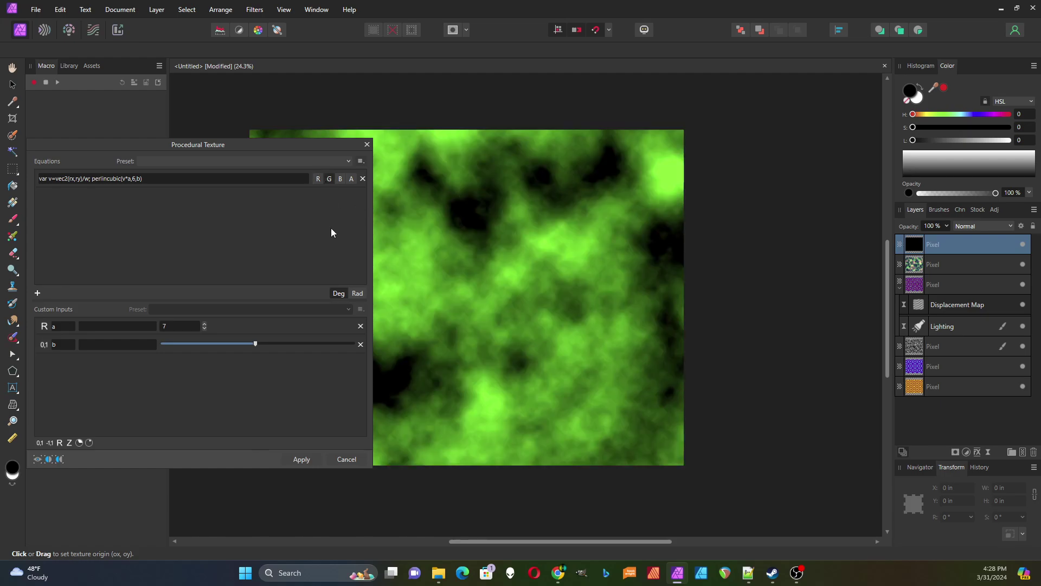
{"action": "left_click", "coordinate": [329, 179]}
{"action": "left_click", "coordinate": [340, 180]}
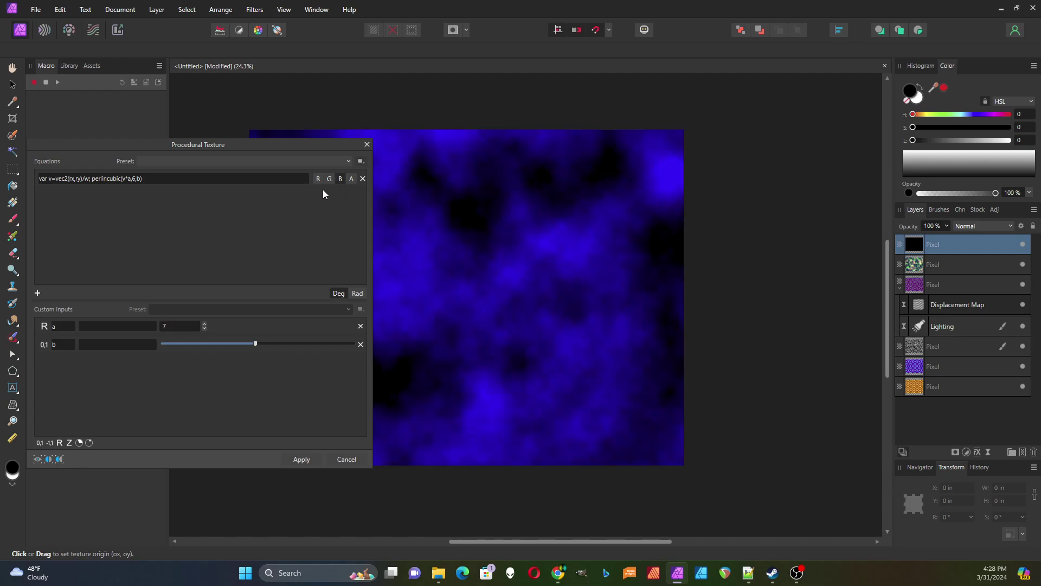
{"action": "left_click", "coordinate": [318, 179]}
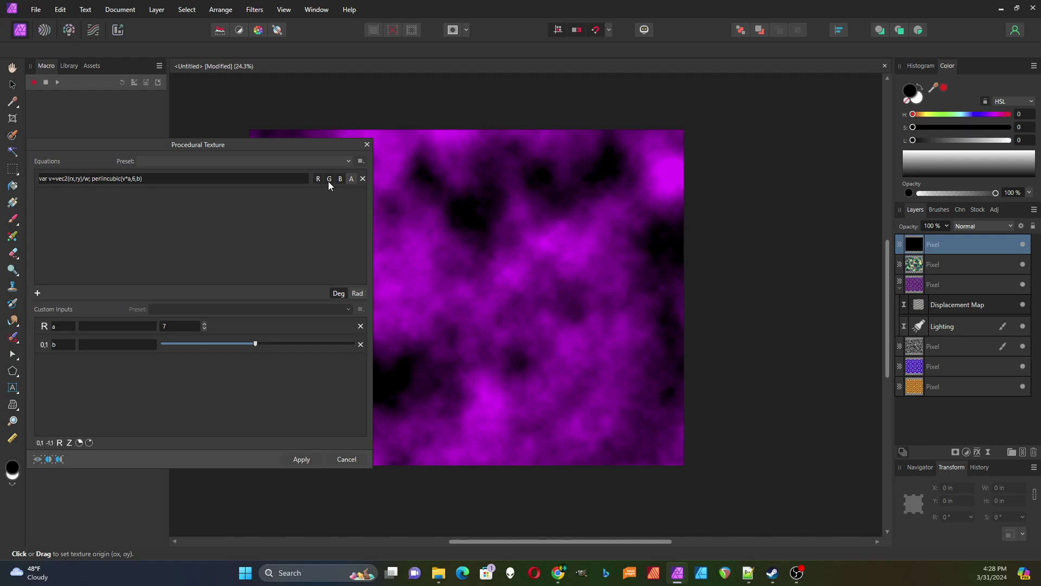
{"action": "left_click", "coordinate": [329, 179]}
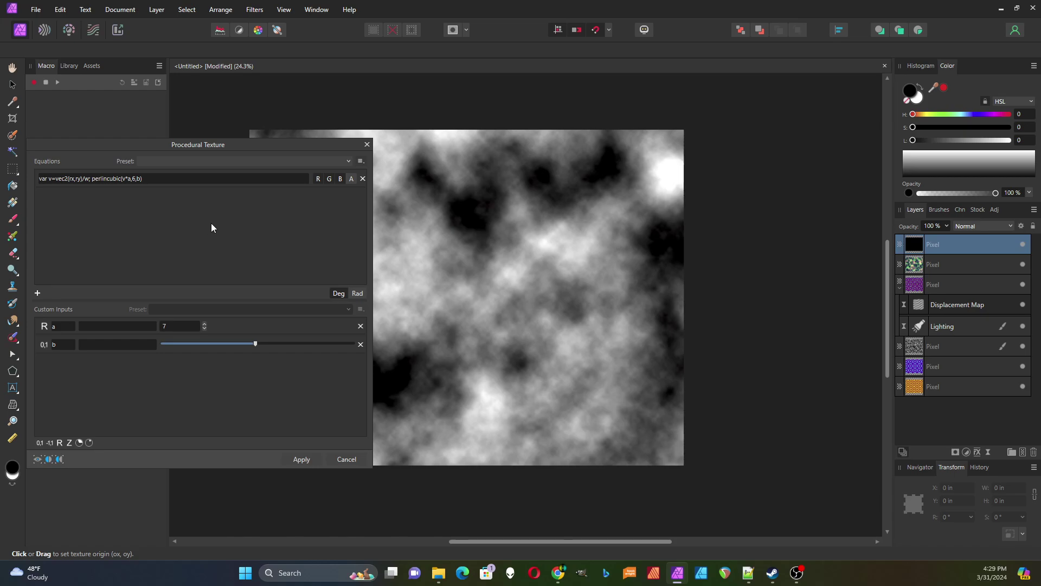
Prefix the equation with var vc1=vec3(r1,g1,b1); and multiply perlincubic by vc1*
{"action": "left_click", "coordinate": [42, 180]}
{"action": "left_click", "coordinate": [42, 180]}
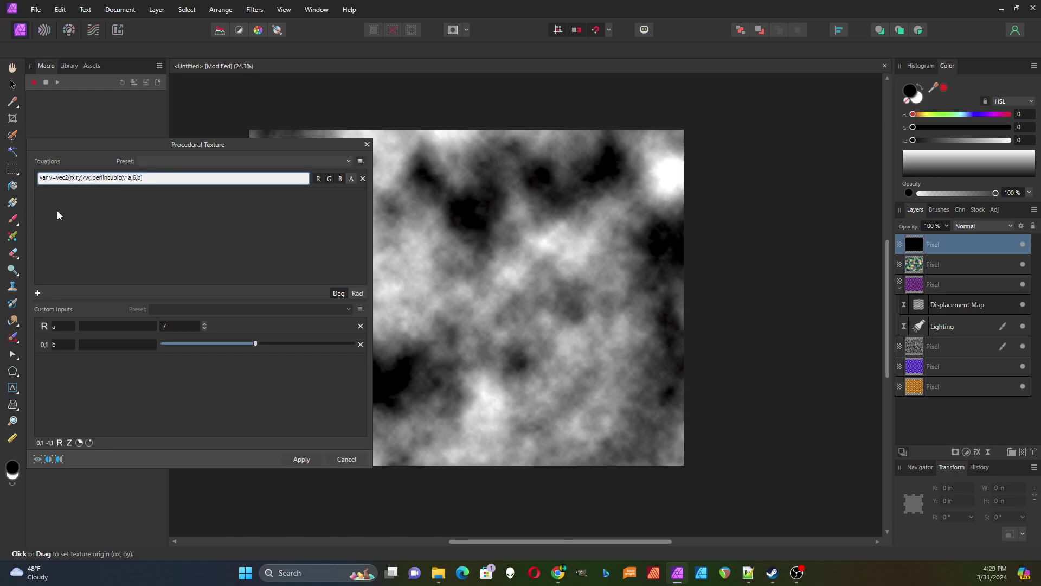
{"action": "type", "text": "var"}
{"action": "type", "text": " vc"}
{"action": "type", "text": "1"}
{"action": "type", "text": "=ve"}
{"action": "type", "text": "c3"}
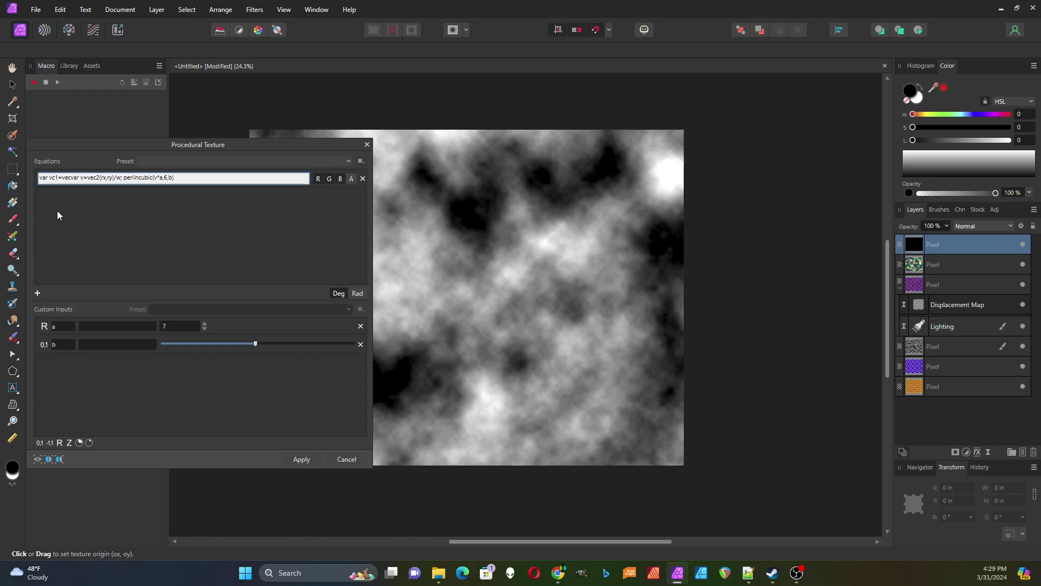
{"action": "type", "text": "("}
{"action": "type", "text": "("}
{"action": "type", "text": "r1,g1"}
{"action": "type", "text": ",b1"}
{"action": "type", "text": ");"}
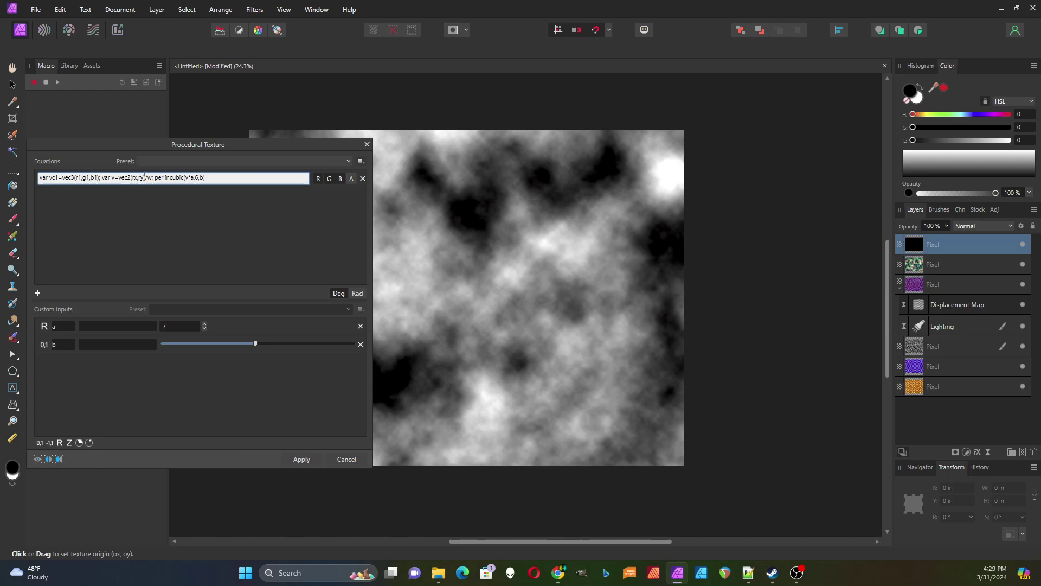
{"action": "left_click", "coordinate": [154, 177]}
{"action": "type", "text": "vc1*"}
{"action": "left_click", "coordinate": [155, 178]}
{"action": "left_click", "coordinate": [165, 179]}
{"action": "key", "text": "Return"}
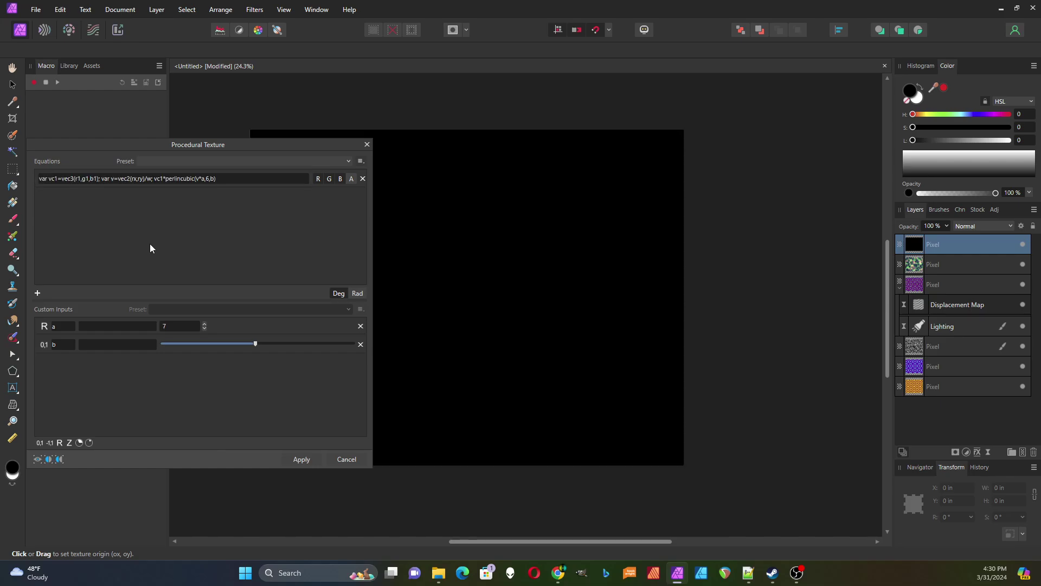
Add three custom inputs named r1, g1, b1, then lower r1 to about half for cyan clouds
{"action": "left_click", "coordinate": [38, 443]}
{"action": "left_click", "coordinate": [38, 443]}
{"action": "left_click", "coordinate": [38, 442]}
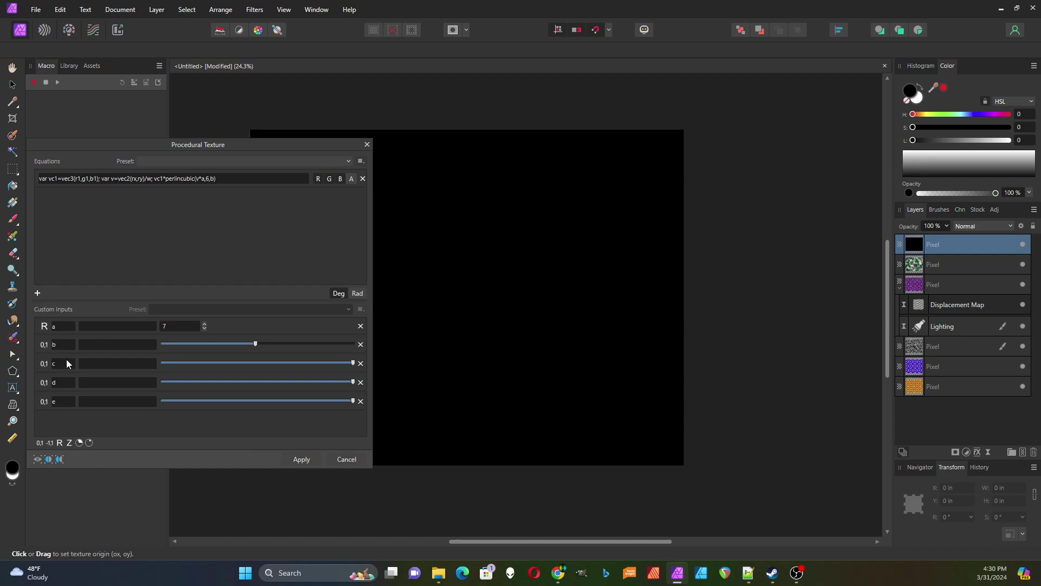
{"action": "left_click", "coordinate": [64, 363]}
{"action": "type", "text": "f"}
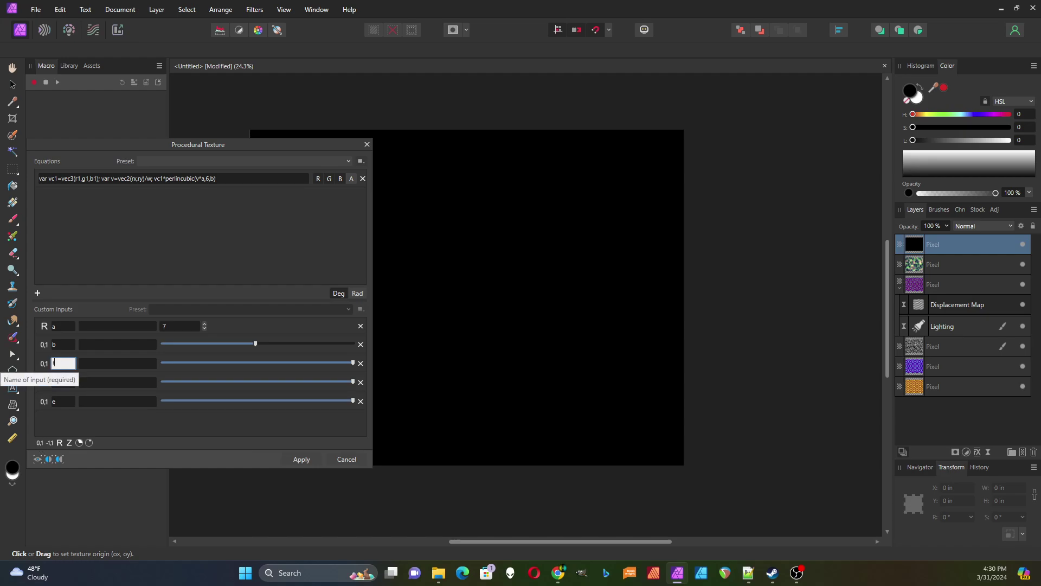
{"action": "type", "text": "1"}
{"action": "left_click", "coordinate": [58, 383]}
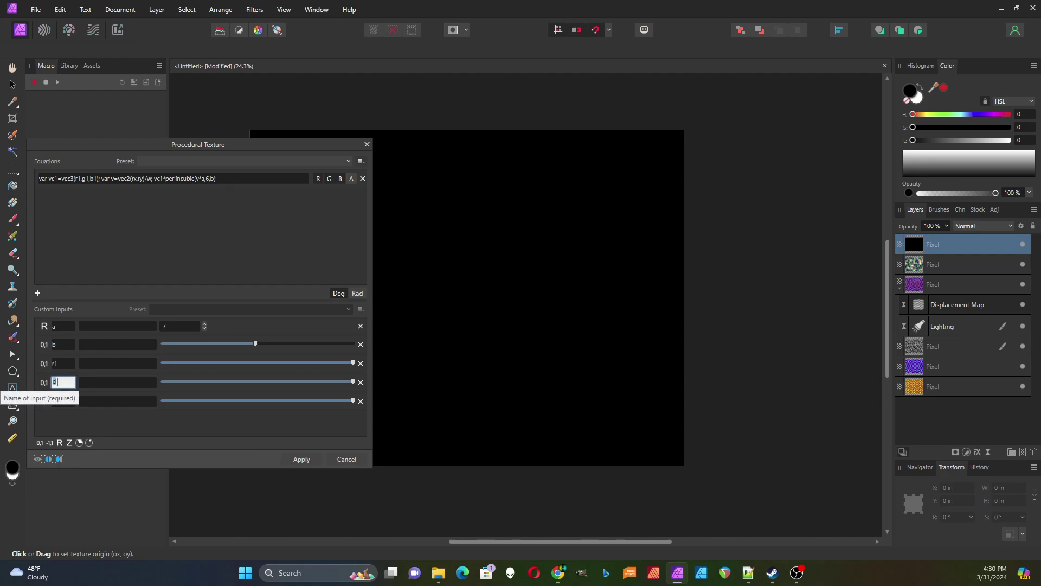
{"action": "type", "text": "g1"}
{"action": "left_click", "coordinate": [62, 401]}
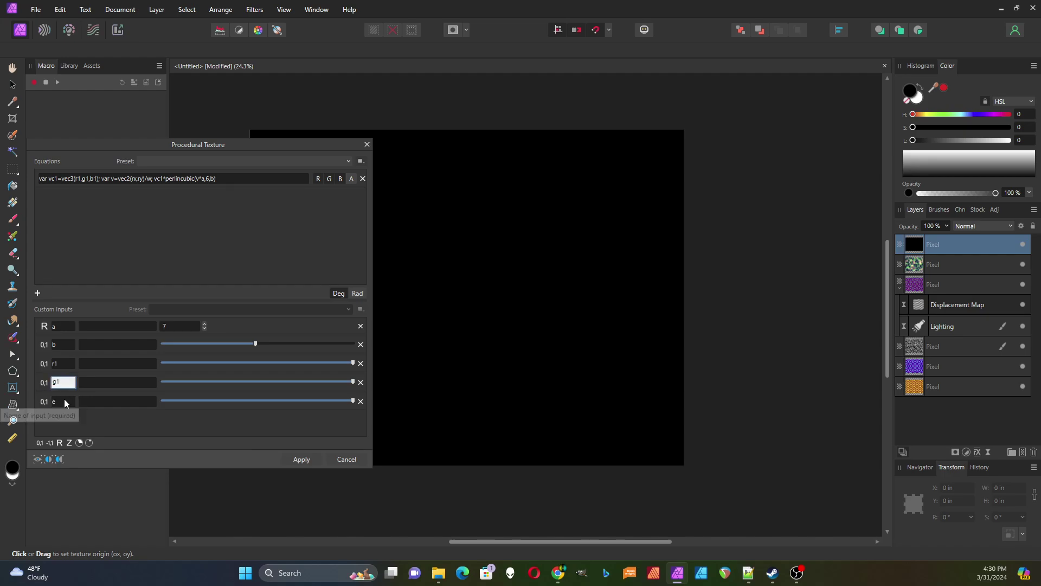
{"action": "type", "text": "b1"}
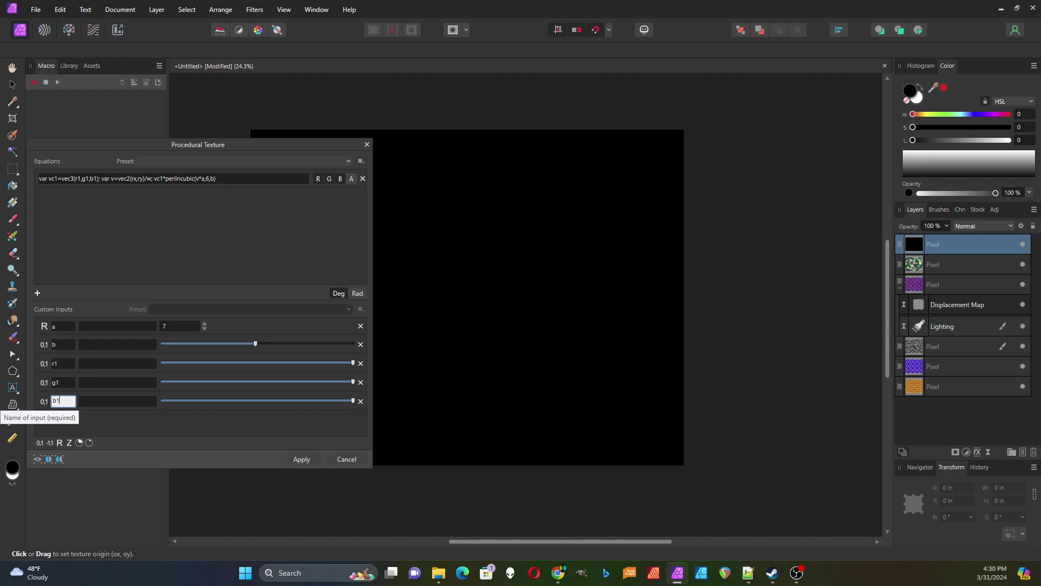
{"action": "key", "text": "Return"}
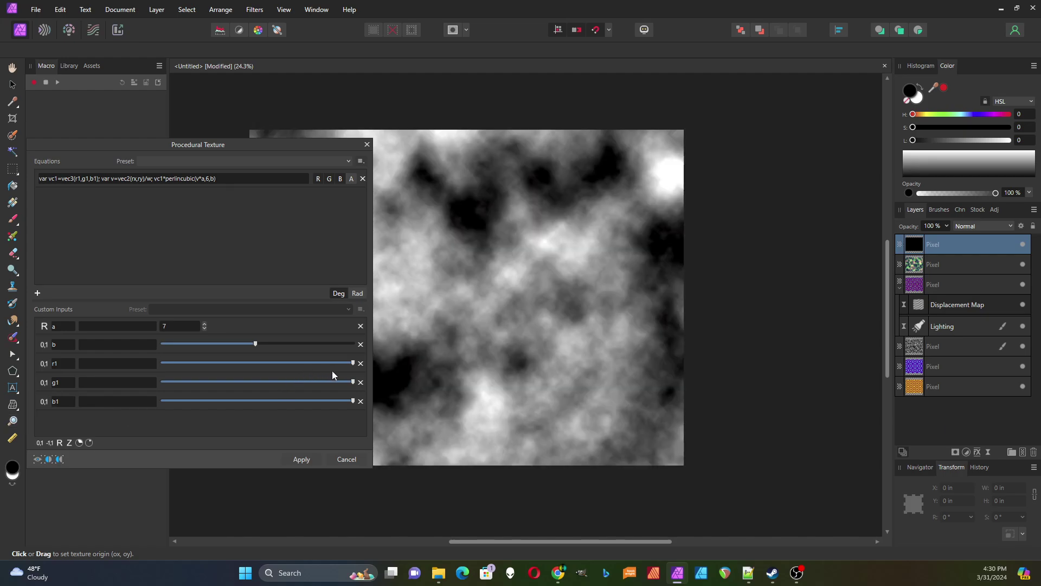
{"action": "left_click_drag", "start_coordinate": [352, 363], "coordinate": [264, 370]}
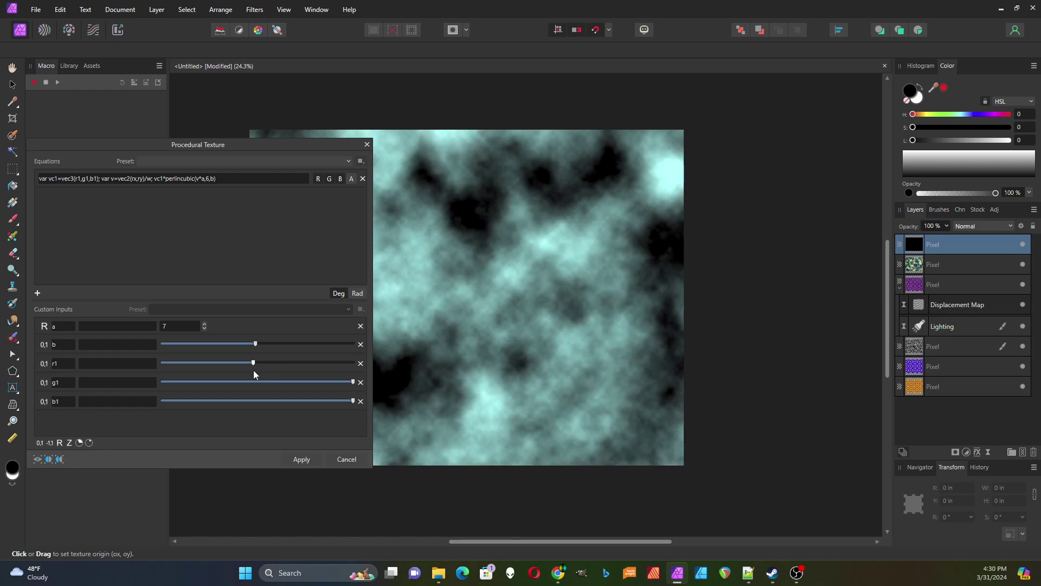
Lower g1 to about a third and b1 to half, and raise r1 for a magenta tint
{"action": "left_click_drag", "start_coordinate": [353, 381], "coordinate": [221, 383]}
{"action": "left_click_drag", "start_coordinate": [353, 401], "coordinate": [263, 402]}
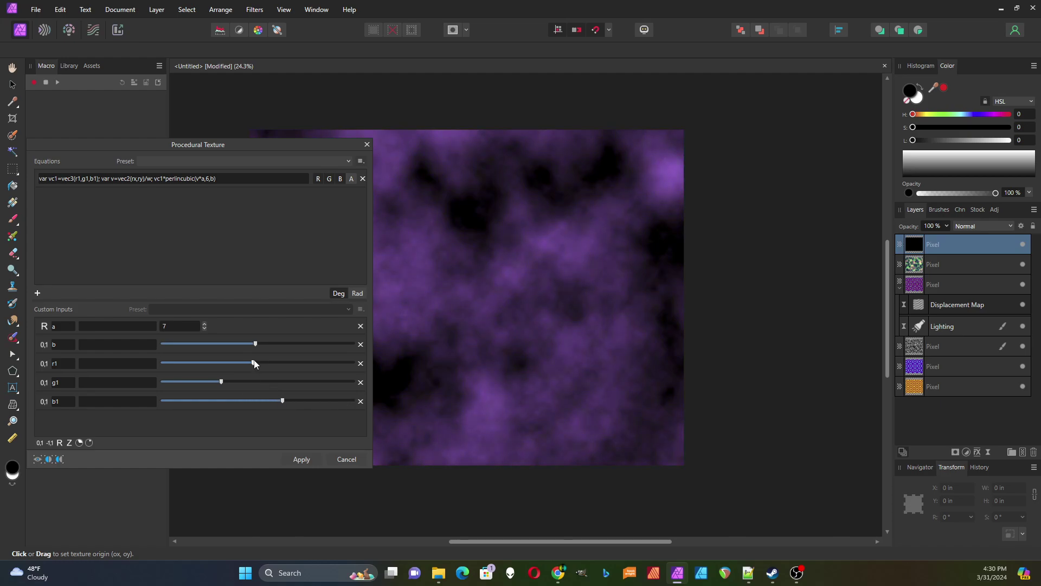
{"action": "left_click_drag", "start_coordinate": [254, 363], "coordinate": [292, 364]}
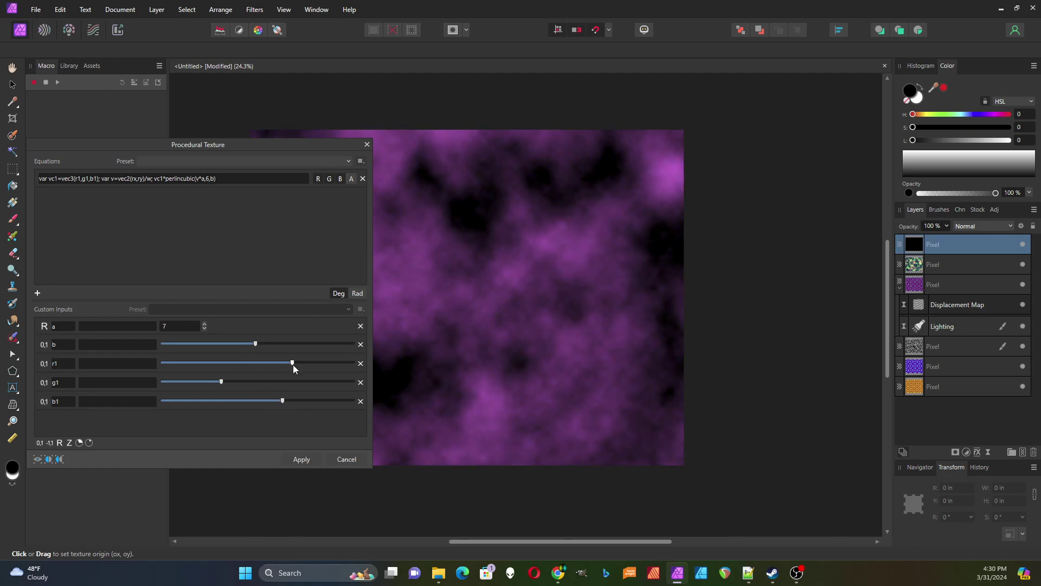
Raise input a from 7 to 10 and increase input b for finer cloud detail
{"action": "left_click", "coordinate": [204, 324]}
{"action": "left_click", "coordinate": [204, 324]}
{"action": "left_click", "coordinate": [204, 324]}
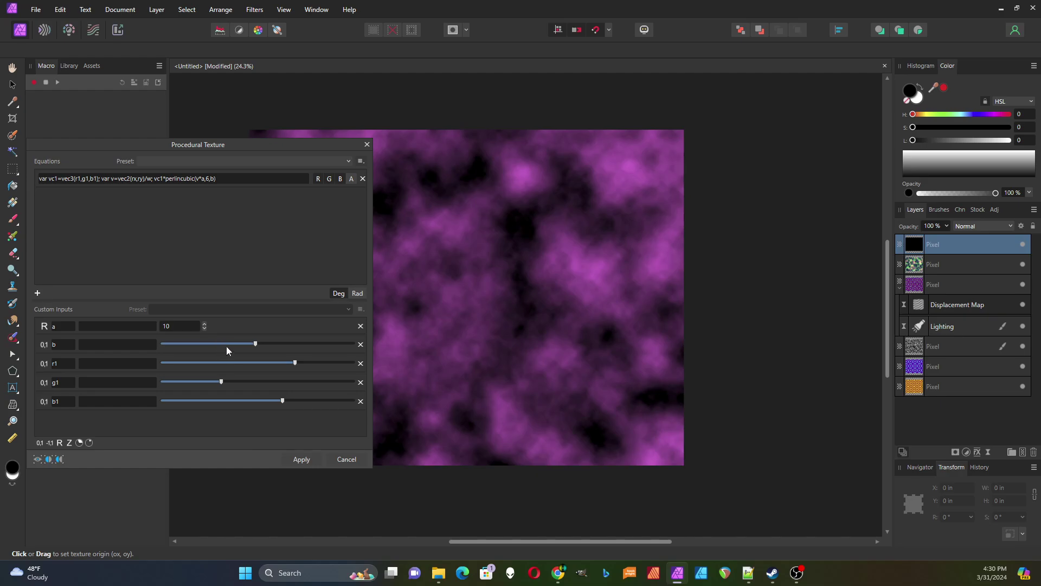
{"action": "left_click_drag", "start_coordinate": [255, 344], "coordinate": [291, 363]}
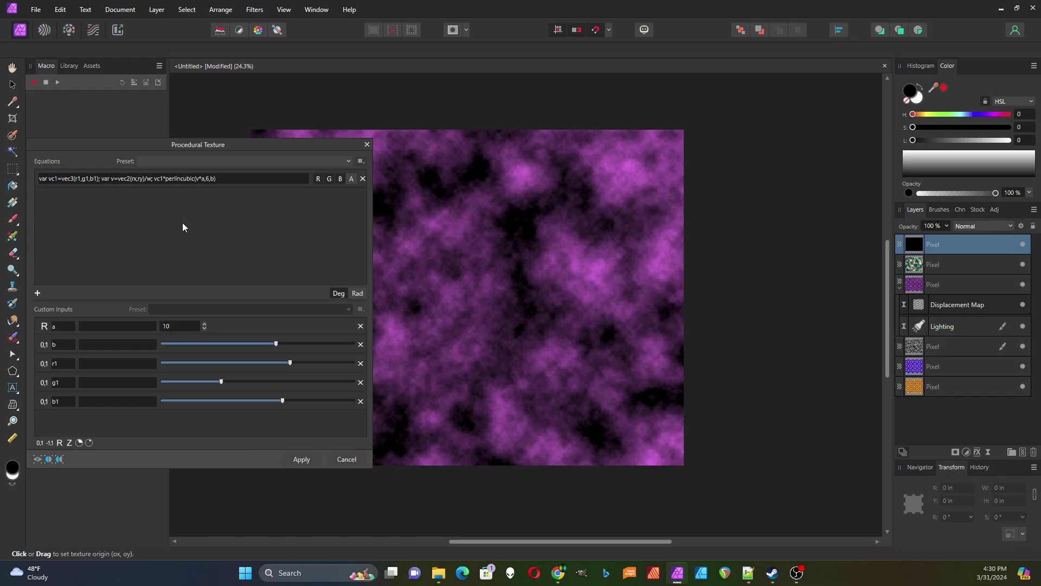
{"action": "left_click", "coordinate": [70, 181]}
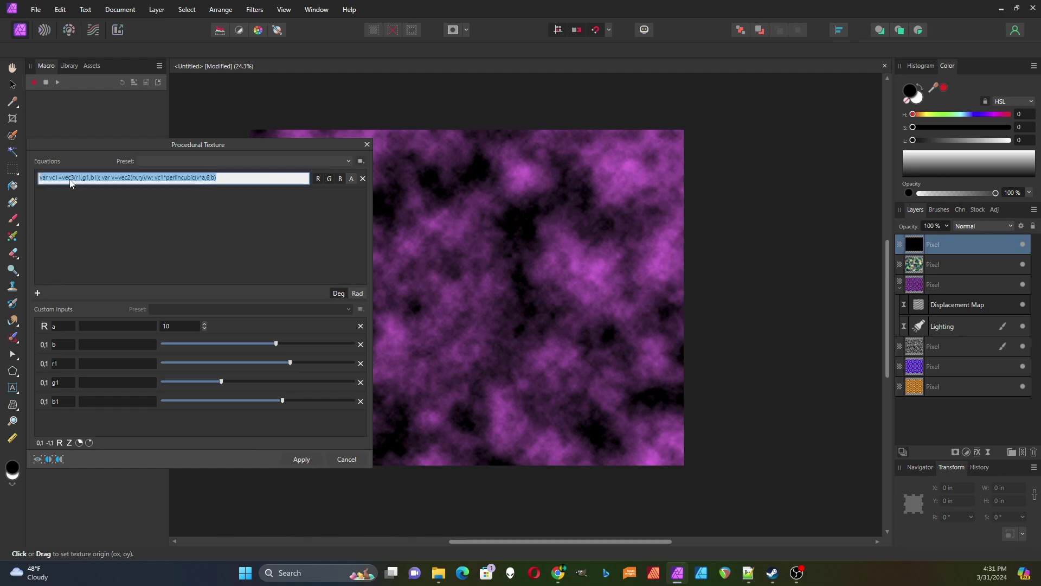
{"action": "left_click", "coordinate": [56, 177]}
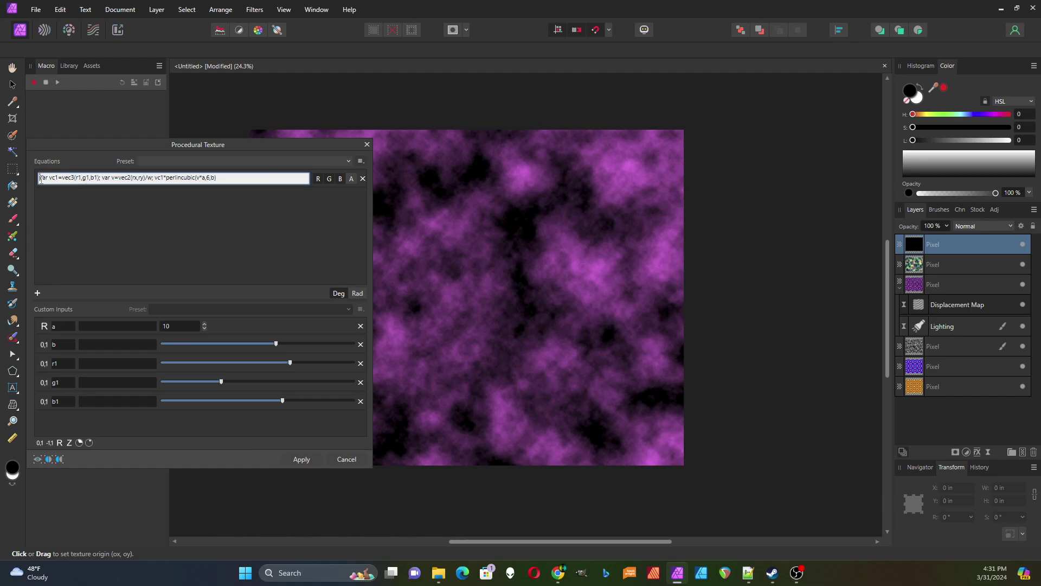
{"action": "left_click_drag", "start_coordinate": [40, 178], "coordinate": [100, 178]}
{"action": "key", "text": "ctrl+c"}
{"action": "left_click", "coordinate": [102, 177]}
{"action": "key", "text": "ctrl+v"}
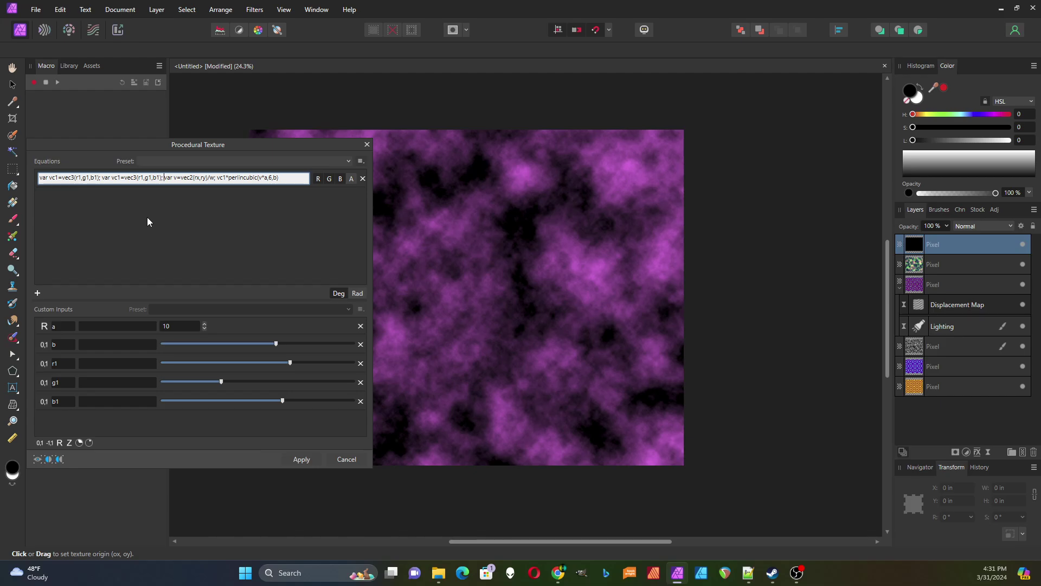
{"action": "left_click_drag", "start_coordinate": [118, 177], "coordinate": [122, 177]}
{"action": "left_click_drag", "start_coordinate": [139, 177], "coordinate": [150, 177]}
{"action": "type", "text": "2,g2"}
{"action": "left_click_drag", "start_coordinate": [156, 177], "coordinate": [159, 177]}
{"action": "type", "text": "2"}
{"action": "left_click", "coordinate": [173, 209]}
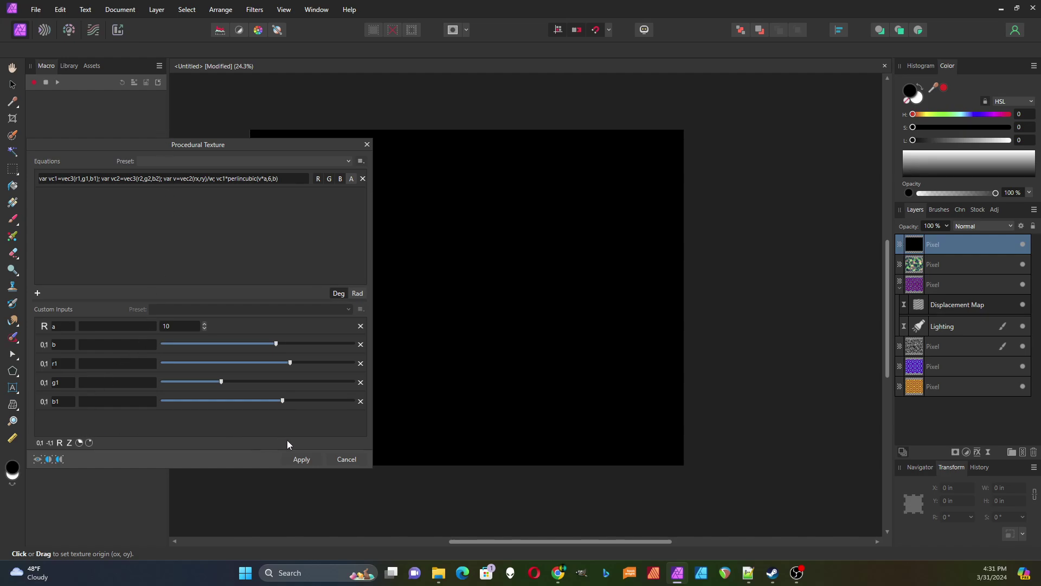
Add three new slider inputs and rename c, d, e to r2, g2 and b2
{"action": "left_click", "coordinate": [40, 442]}
{"action": "left_click", "coordinate": [40, 442]}
{"action": "left_click", "coordinate": [40, 442]}
{"action": "scroll", "coordinate": [145, 349], "scroll_direction": "down", "scroll_amount": 2}
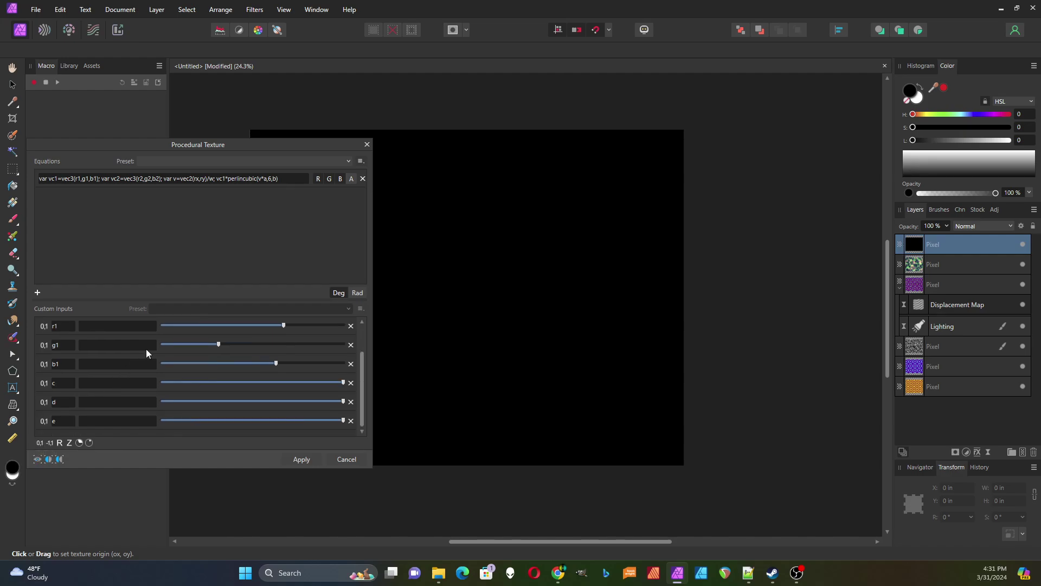
{"action": "double_click", "coordinate": [56, 383]}
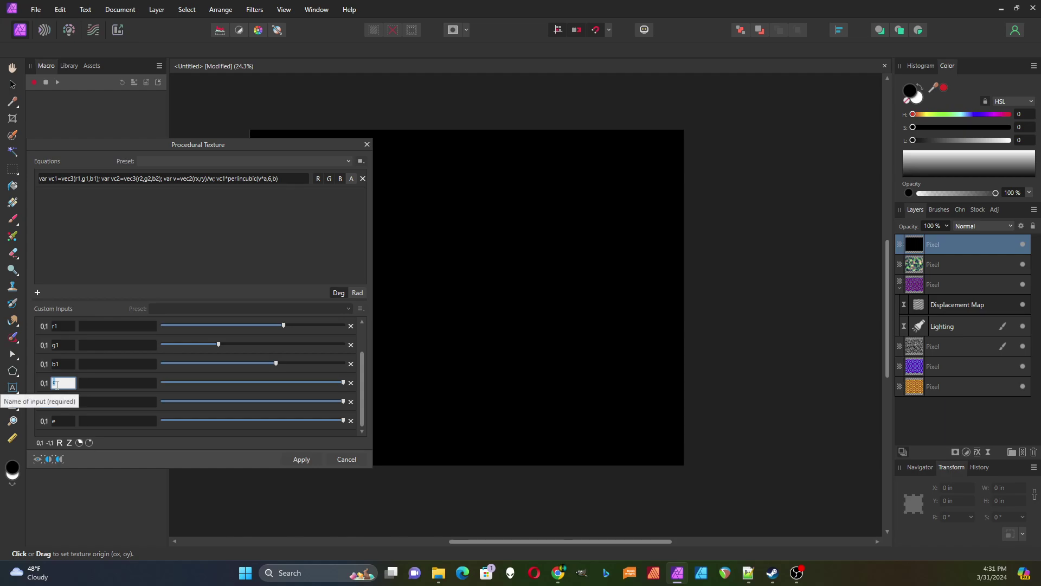
{"action": "type", "text": "r2"}
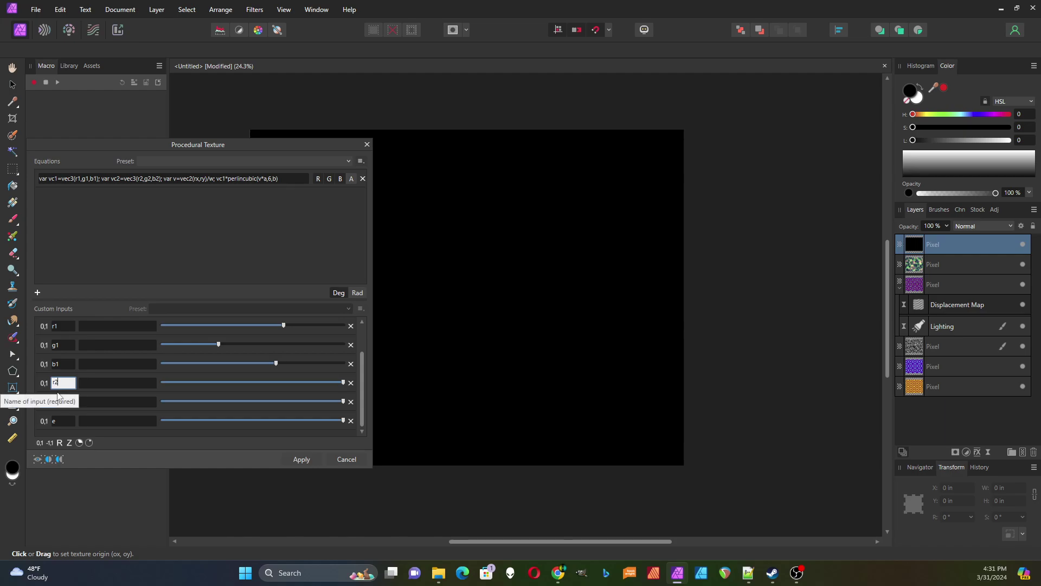
{"action": "left_click", "coordinate": [116, 383]}
{"action": "double_click", "coordinate": [60, 402]}
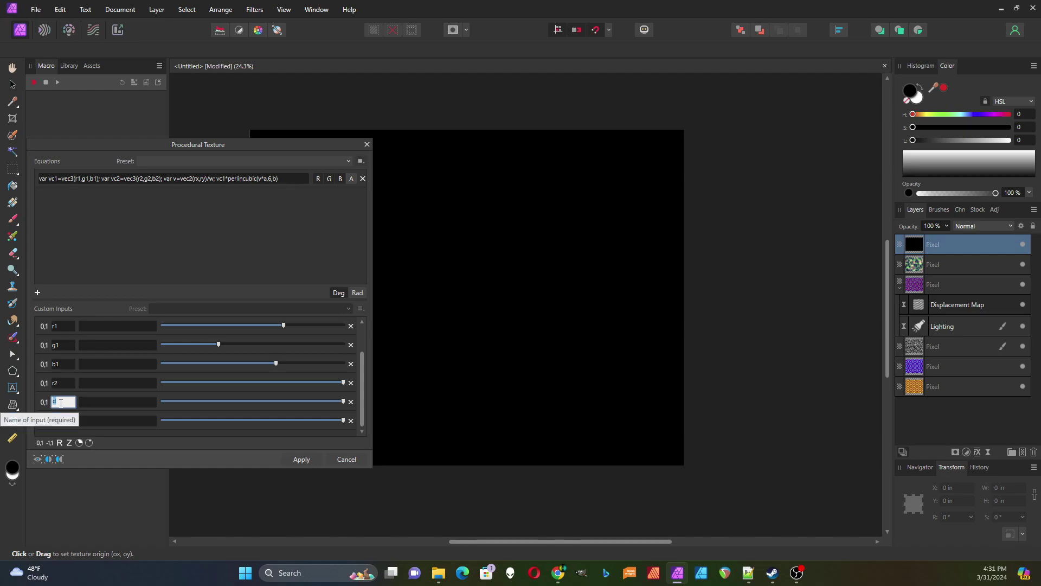
{"action": "type", "text": "g2"}
{"action": "double_click", "coordinate": [57, 420]}
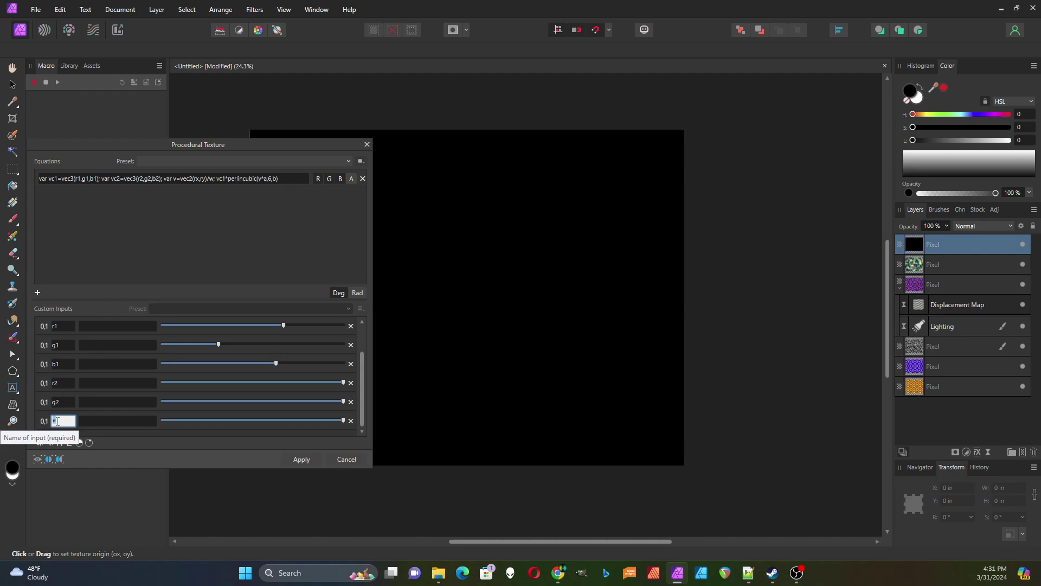
{"action": "type", "text": "b2"}
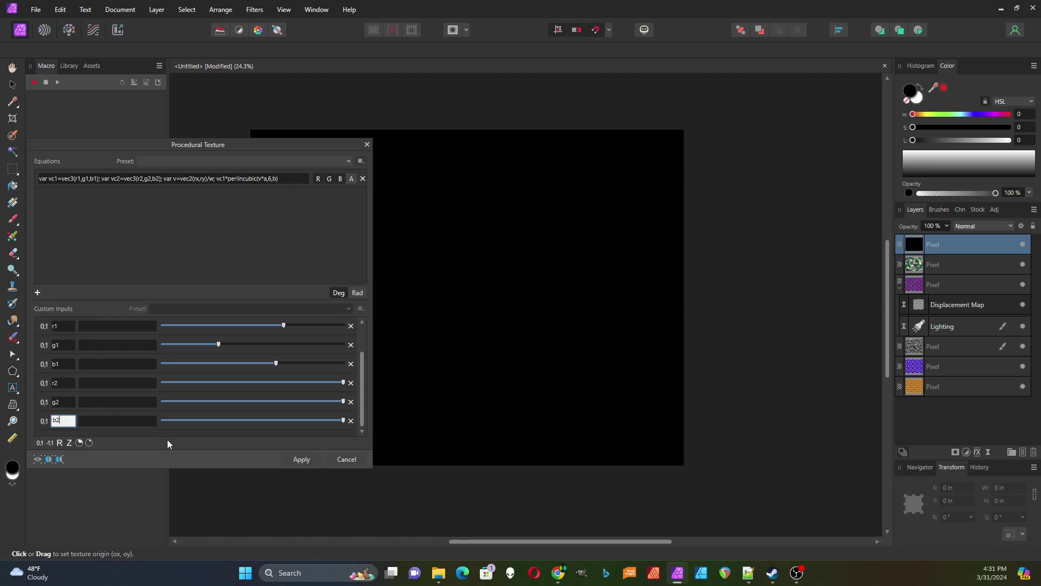
{"action": "key", "text": "Return"}
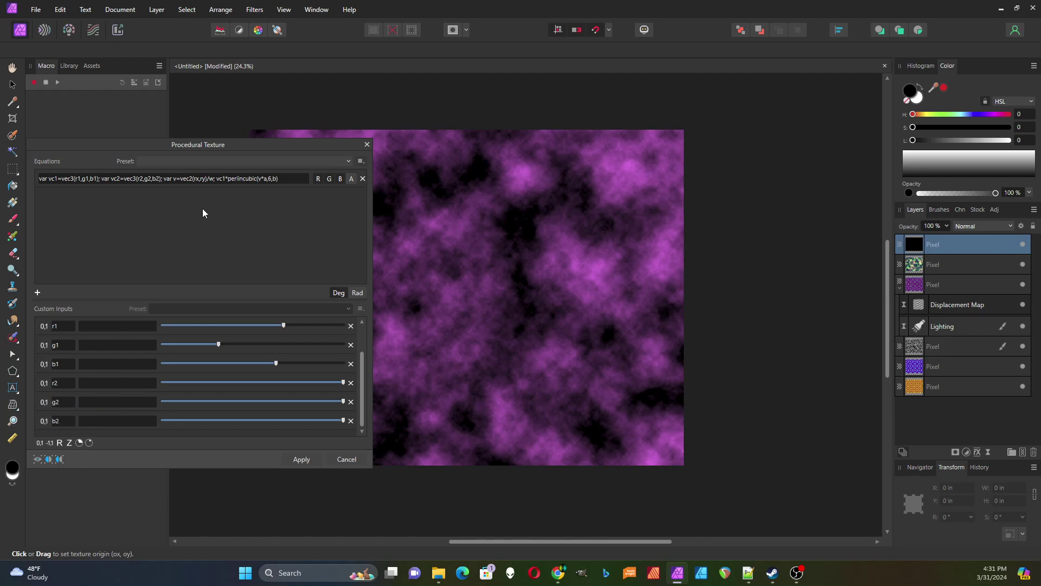
Copy the vc1*perlincubic(v*a,6,b) term and paste it after a + at the equation's end
{"action": "double_click", "coordinate": [280, 178]}
{"action": "left_click", "coordinate": [281, 177]}
{"action": "left_click_drag", "start_coordinate": [281, 178], "coordinate": [218, 178]}
{"action": "key", "text": "ctrl+c"}
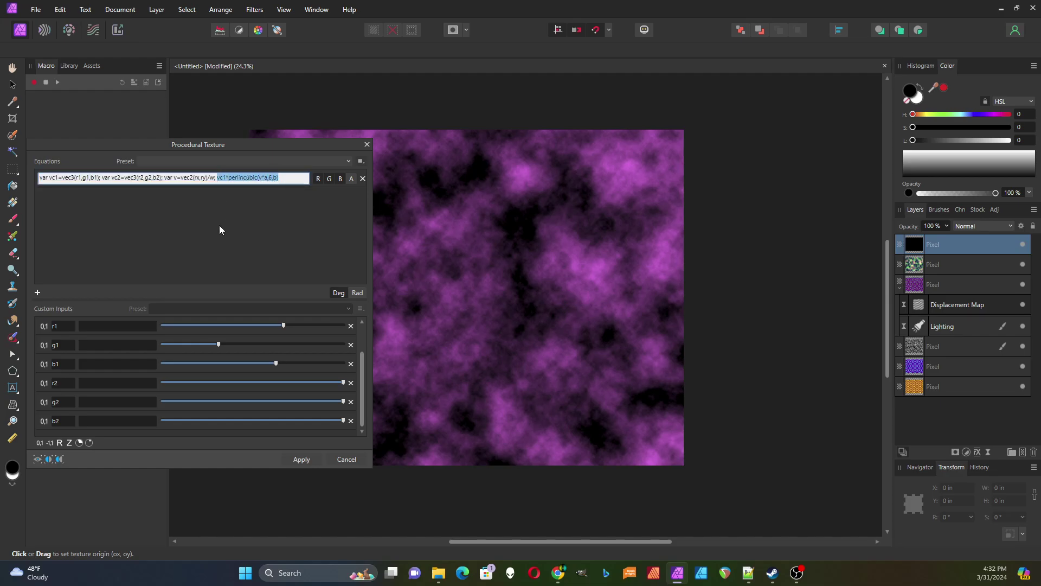
{"action": "left_click", "coordinate": [283, 178]}
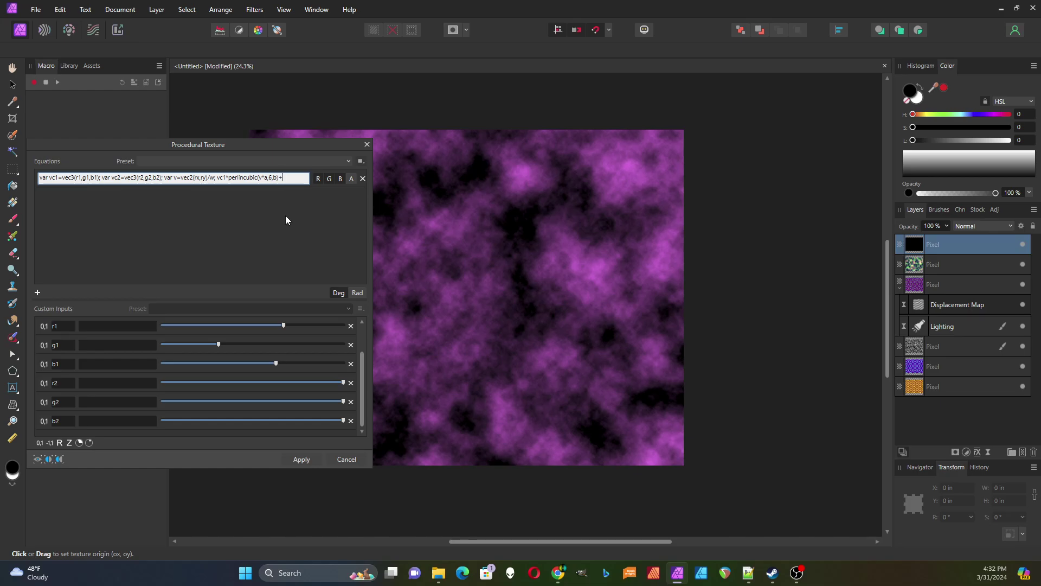
{"action": "type", "text": "+"}
{"action": "key", "text": "ctrl+v"}
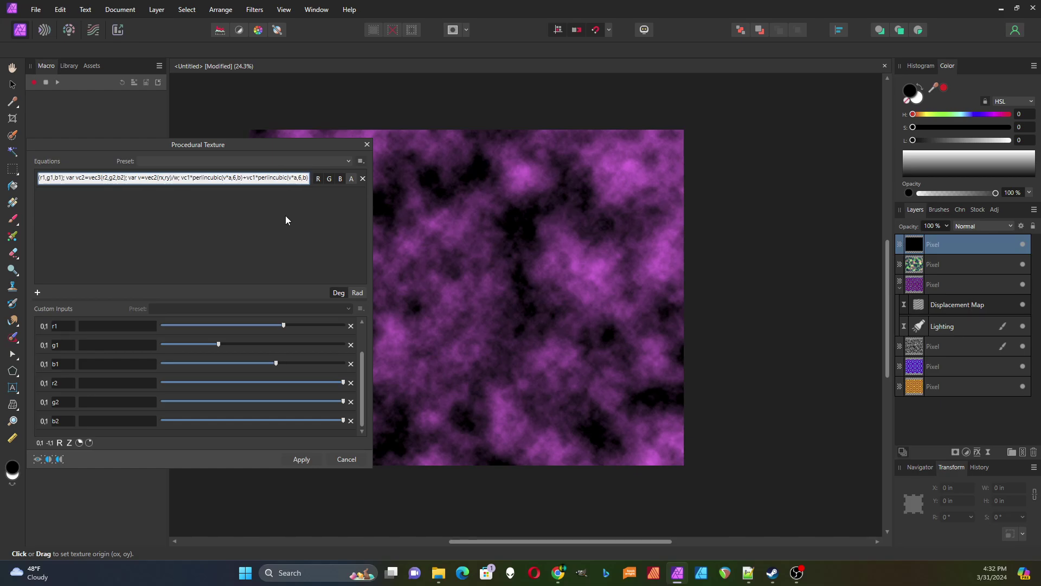
Change the pasted term to vc2*(1-perlincubic(v*a,6,b)) and apply the equation
{"action": "left_click", "coordinate": [256, 178]}
{"action": "key", "text": "BackSpace"}
{"action": "type", "text": "2"}
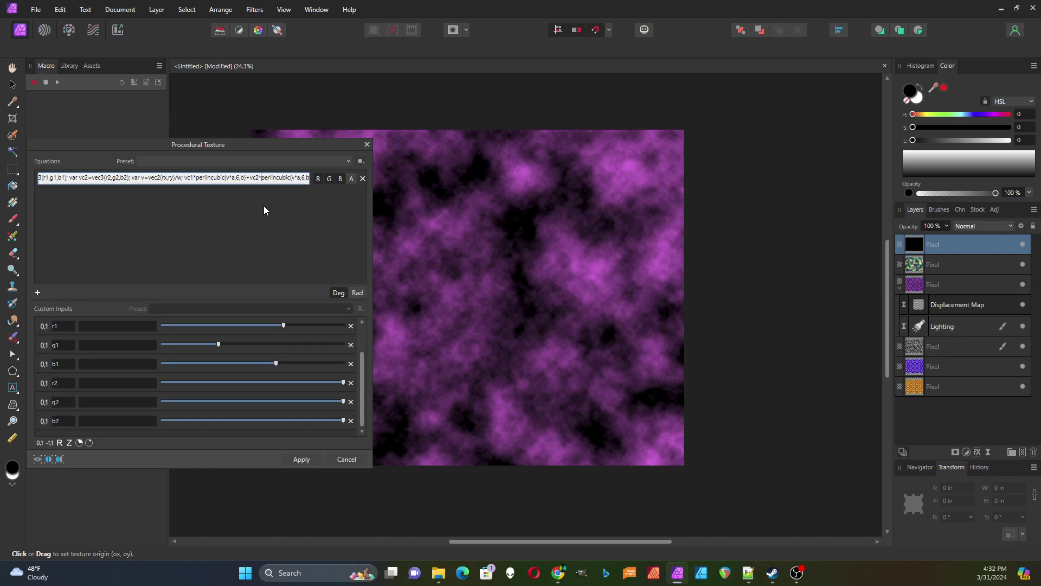
{"action": "type", "text": "(1-"}
{"action": "key", "text": "Right"}
{"action": "key", "text": "Right"}
{"action": "key", "text": "Right"}
{"action": "key", "text": "Right"}
{"action": "key", "text": "Right"}
{"action": "key", "text": "Right"}
{"action": "key", "text": "Right"}
{"action": "key", "text": "Right"}
{"action": "key", "text": "shift+Right"}
{"action": "key", "text": "shift+Right"}
{"action": "key", "text": "shift+Right"}
{"action": "key", "text": "shift+Right"}
{"action": "key", "text": "shift+Right"}
{"action": "key", "text": "shift+Right"}
{"action": "key", "text": "shift+Right"}
{"action": "key", "text": "shift+Right"}
{"action": "key", "text": "End"}
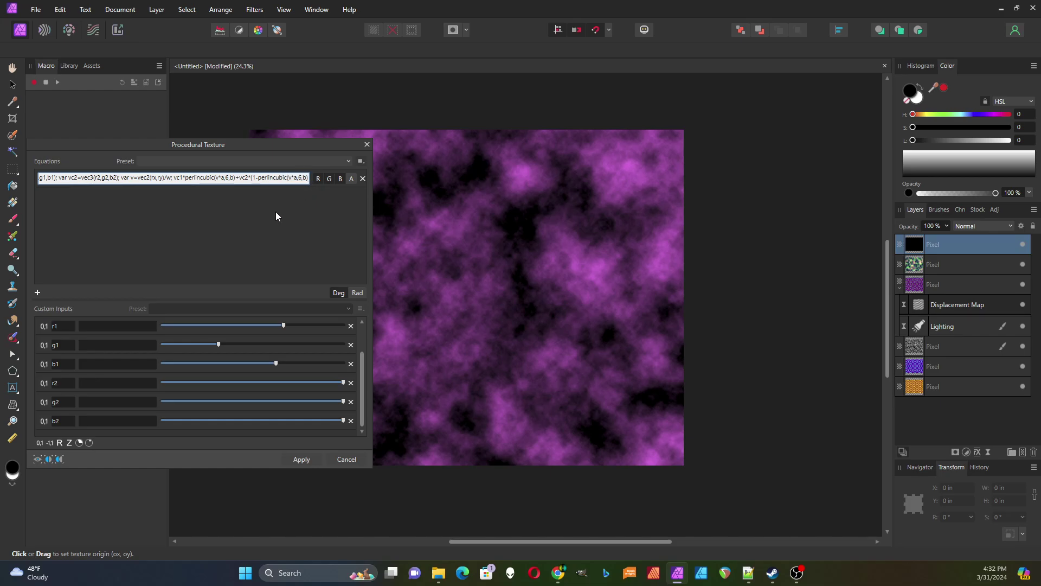
{"action": "type", "text": ")"}
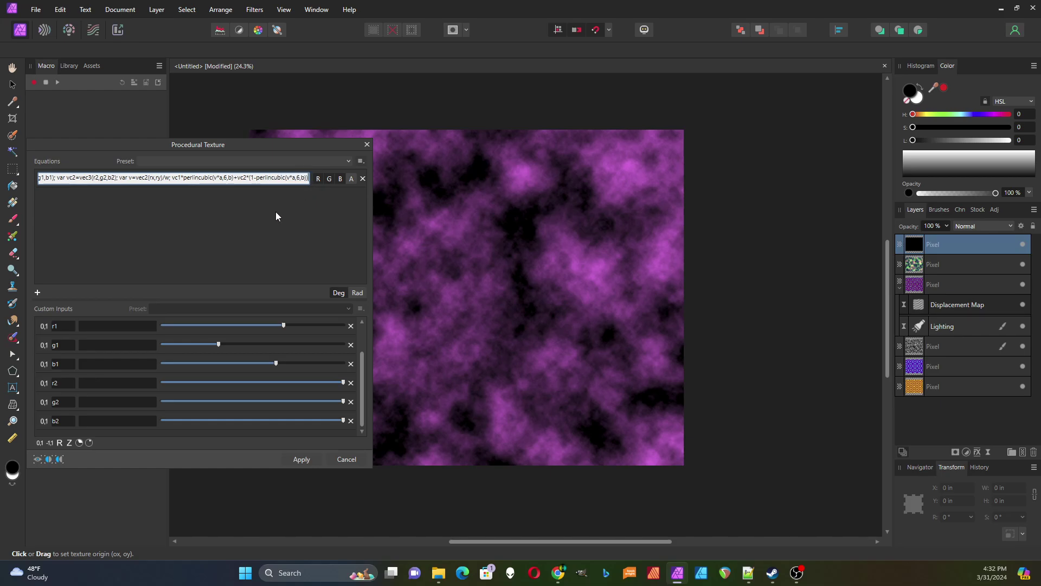
{"action": "key", "text": "Return"}
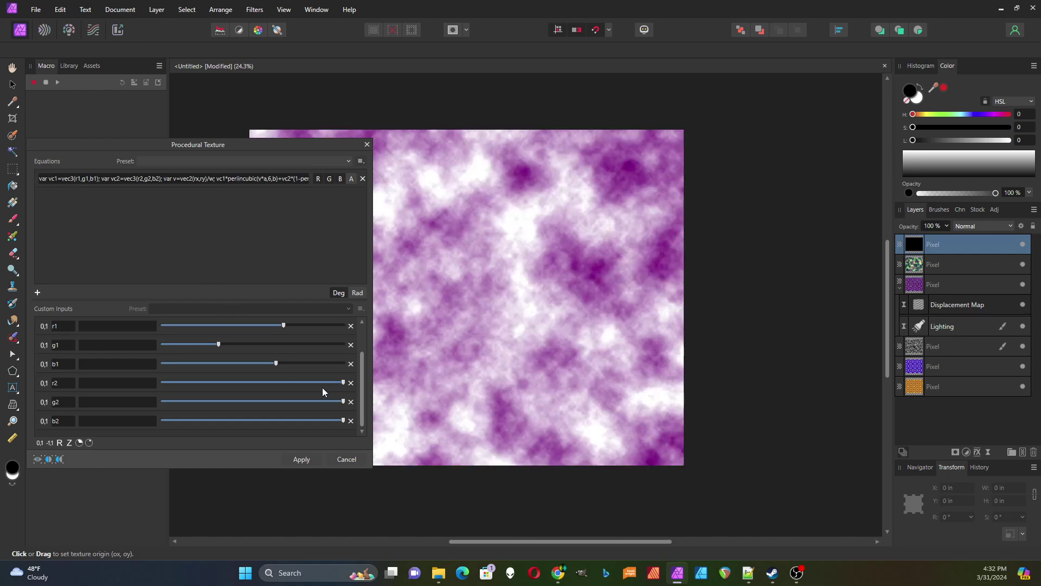
Lower r2, raise g2, and adjust g1, b1 and b2 to turn the gaps green
{"action": "left_click_drag", "start_coordinate": [342, 382], "coordinate": [228, 383]}
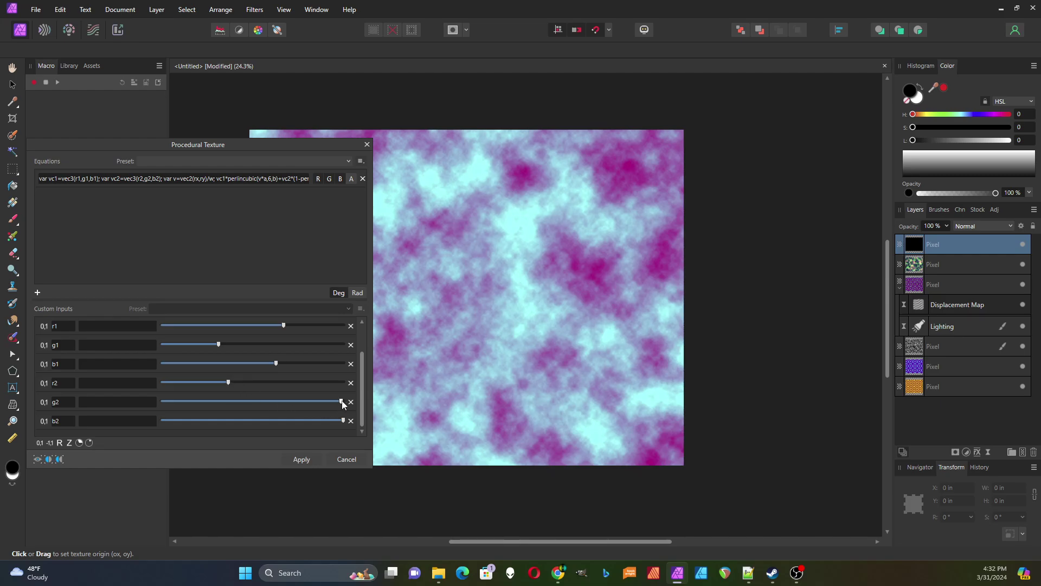
{"action": "left_click_drag", "start_coordinate": [342, 402], "coordinate": [204, 421]}
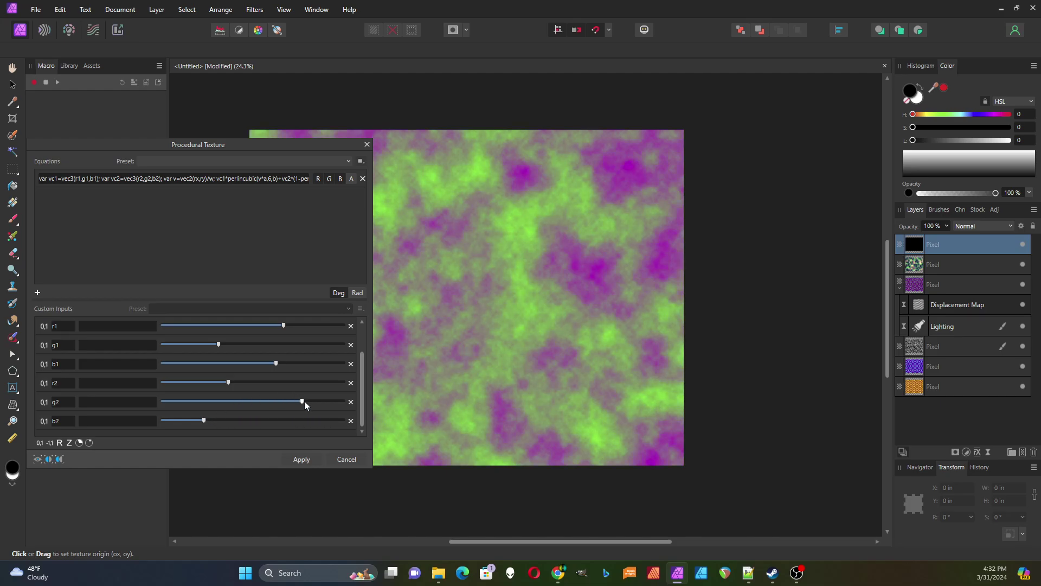
{"action": "mouse_move", "coordinate": [302, 401]}
{"action": "left_mouse_down"}
{"action": "mouse_move", "coordinate": [267, 401]}
{"action": "mouse_move", "coordinate": [317, 406]}
{"action": "left_mouse_up"}
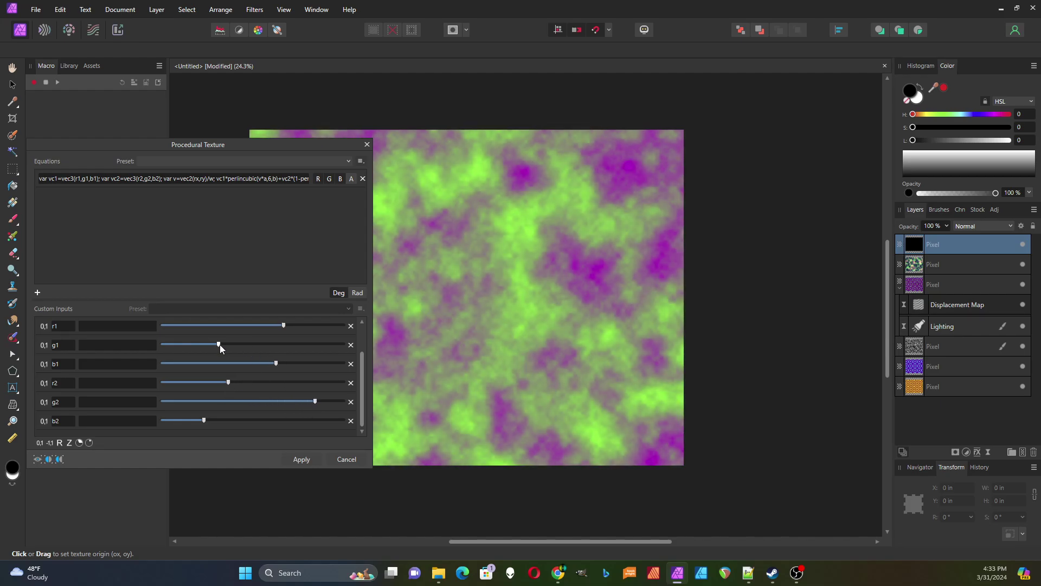
{"action": "mouse_move", "coordinate": [220, 343]}
{"action": "left_mouse_down"}
{"action": "mouse_move", "coordinate": [275, 346]}
{"action": "mouse_move", "coordinate": [187, 326]}
{"action": "mouse_move", "coordinate": [209, 326]}
{"action": "left_mouse_up"}
{"action": "left_click_drag", "start_coordinate": [275, 365], "coordinate": [270, 403]}
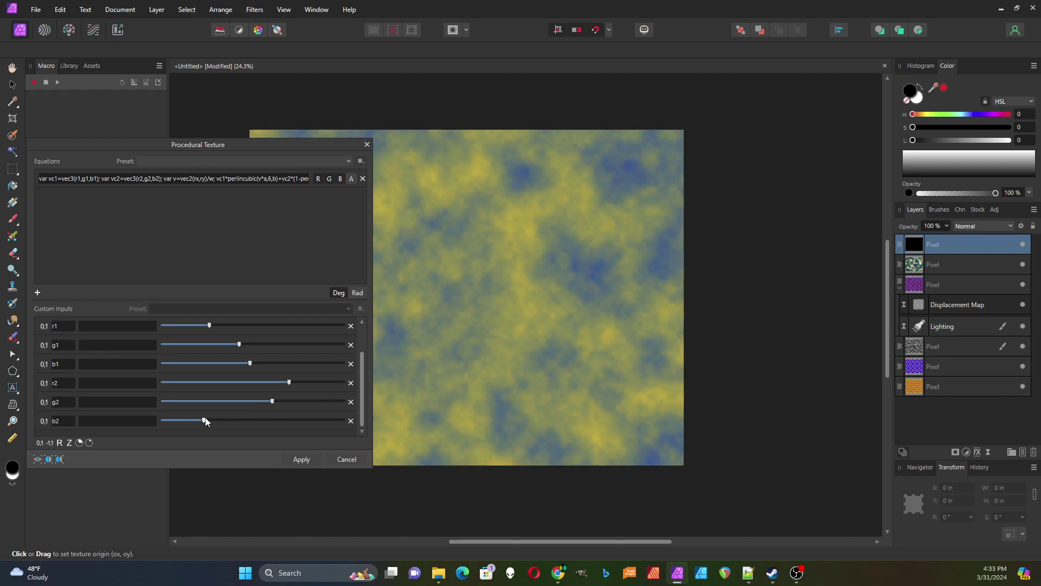
{"action": "mouse_move", "coordinate": [205, 422]}
{"action": "left_mouse_down"}
{"action": "mouse_move", "coordinate": [228, 424]}
{"action": "mouse_move", "coordinate": [186, 423]}
{"action": "mouse_move", "coordinate": [200, 424]}
{"action": "left_mouse_up"}
Raise r1, lower g1, nudge b1 and lower r2 for a magenta-and-green crossfade
{"action": "scroll", "coordinate": [362, 380], "scroll_direction": "up", "scroll_amount": 1}
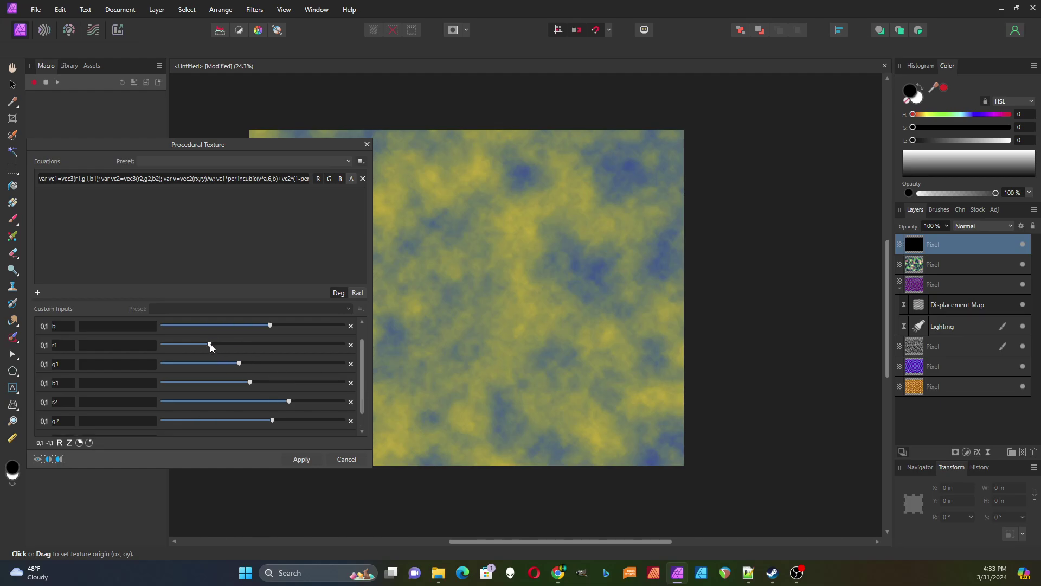
{"action": "left_click_drag", "start_coordinate": [209, 344], "coordinate": [340, 348]}
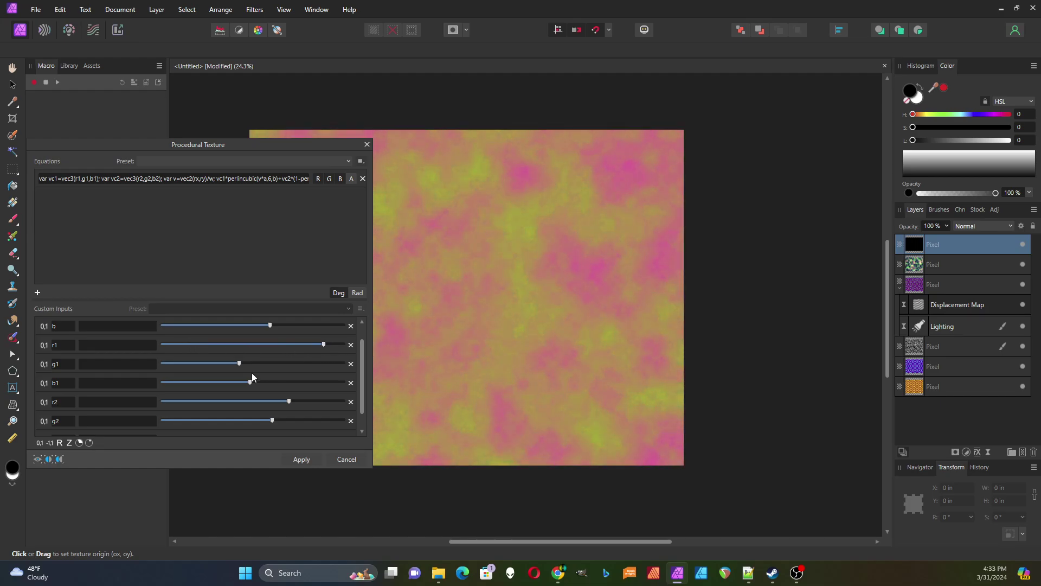
{"action": "left_click_drag", "start_coordinate": [240, 364], "coordinate": [179, 363]}
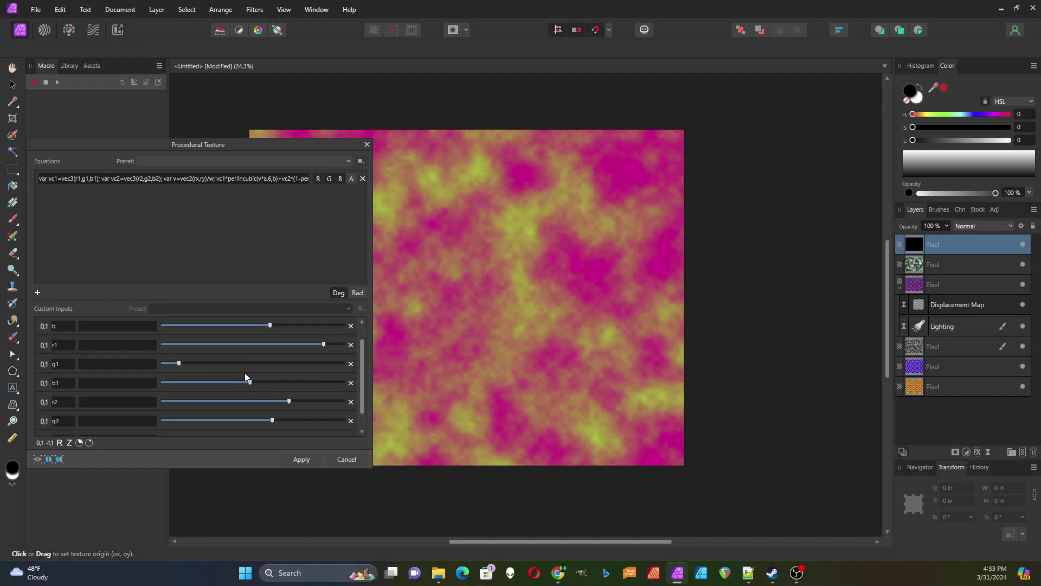
{"action": "left_click_drag", "start_coordinate": [250, 382], "coordinate": [228, 386]}
{"action": "left_click_drag", "start_coordinate": [290, 401], "coordinate": [189, 401]}
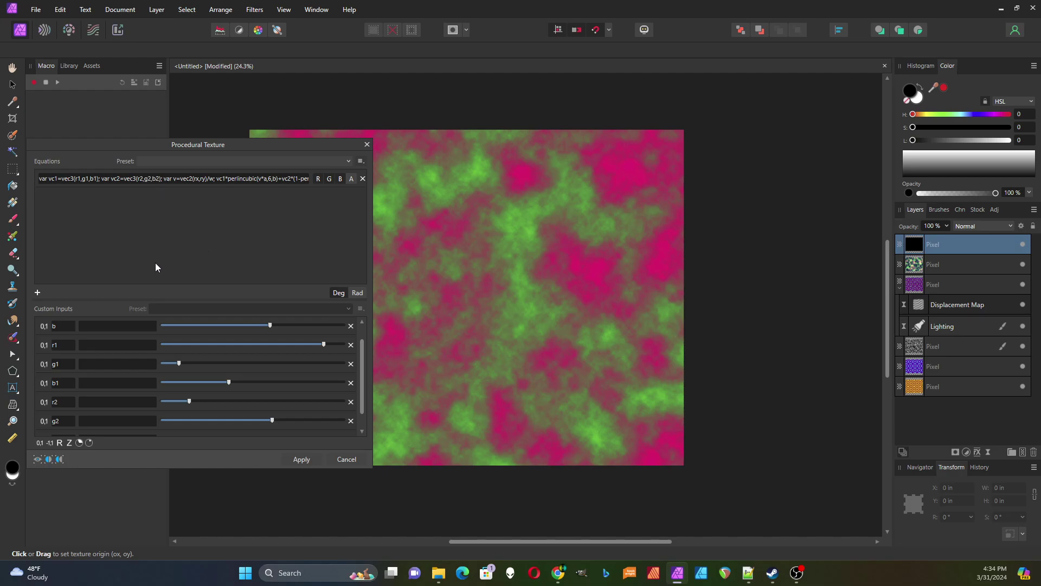
{"action": "left_click", "coordinate": [265, 177]}
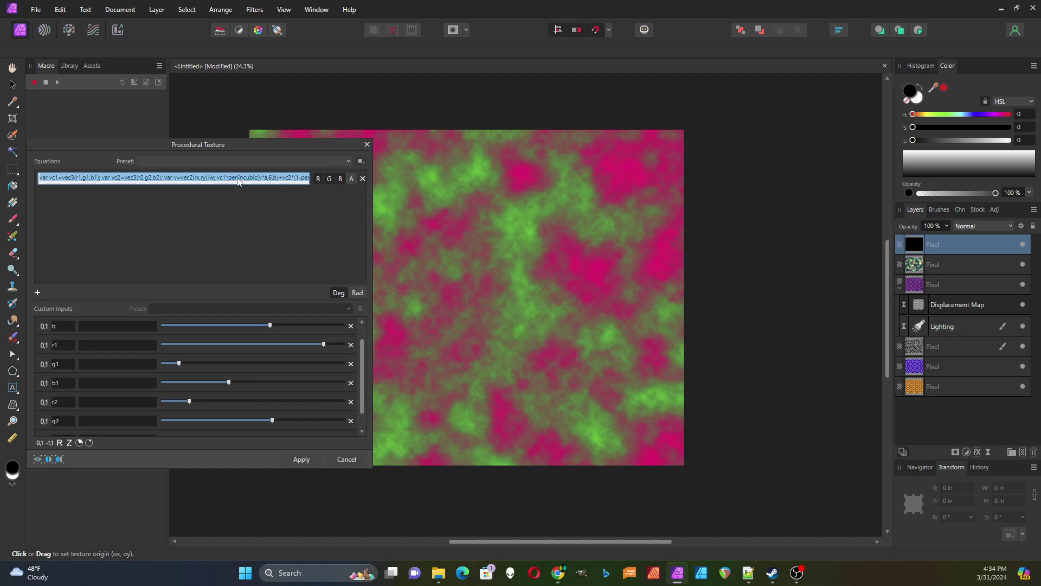
{"action": "left_click", "coordinate": [231, 179]}
{"action": "left_click_drag", "start_coordinate": [230, 179], "coordinate": [317, 185]}
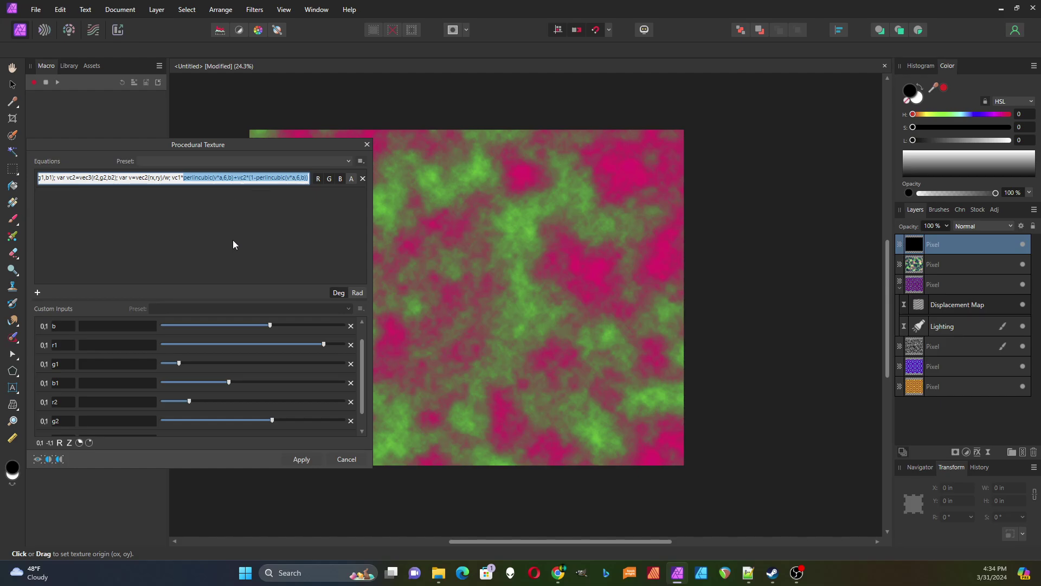
{"action": "left_click", "coordinate": [230, 221]}
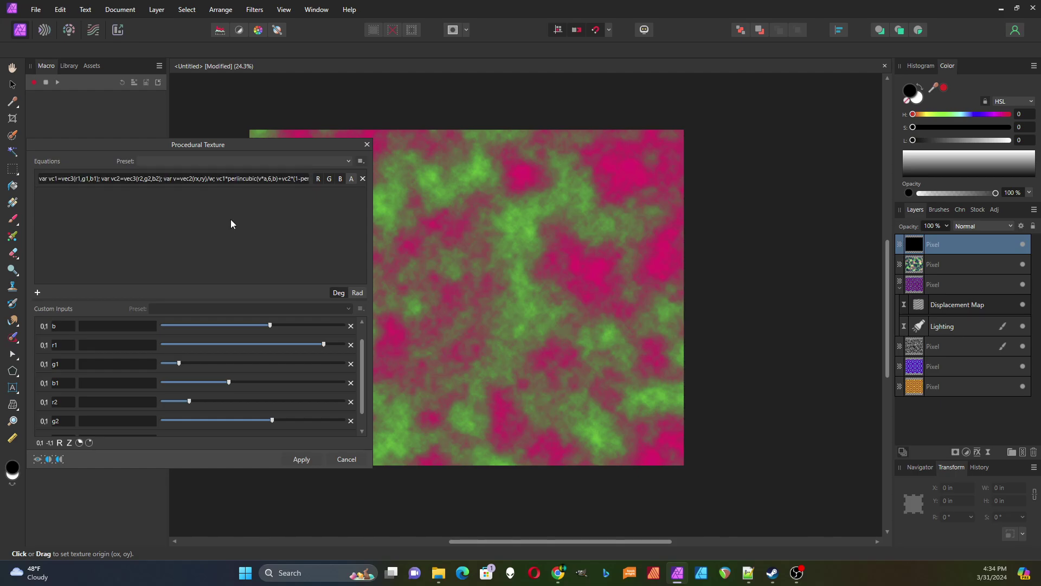